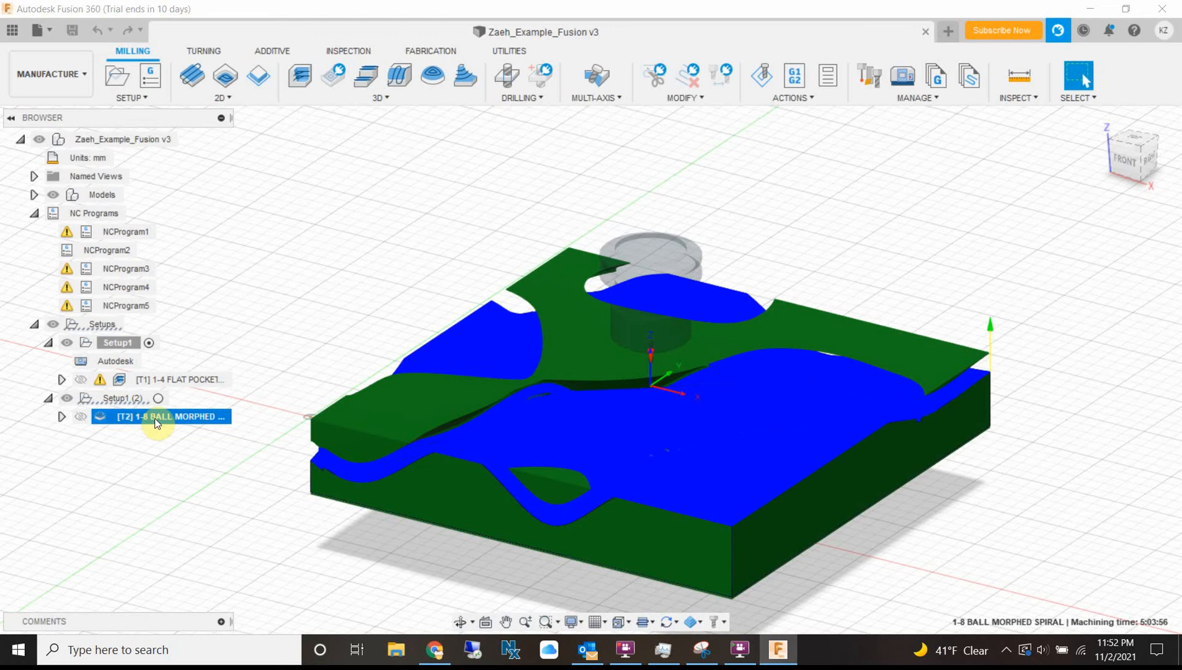
Pan and zoom around the part to inspect the lower-left pocket.
scroll(501, 352, "down", 3)
scroll(603, 436, "up", 8)
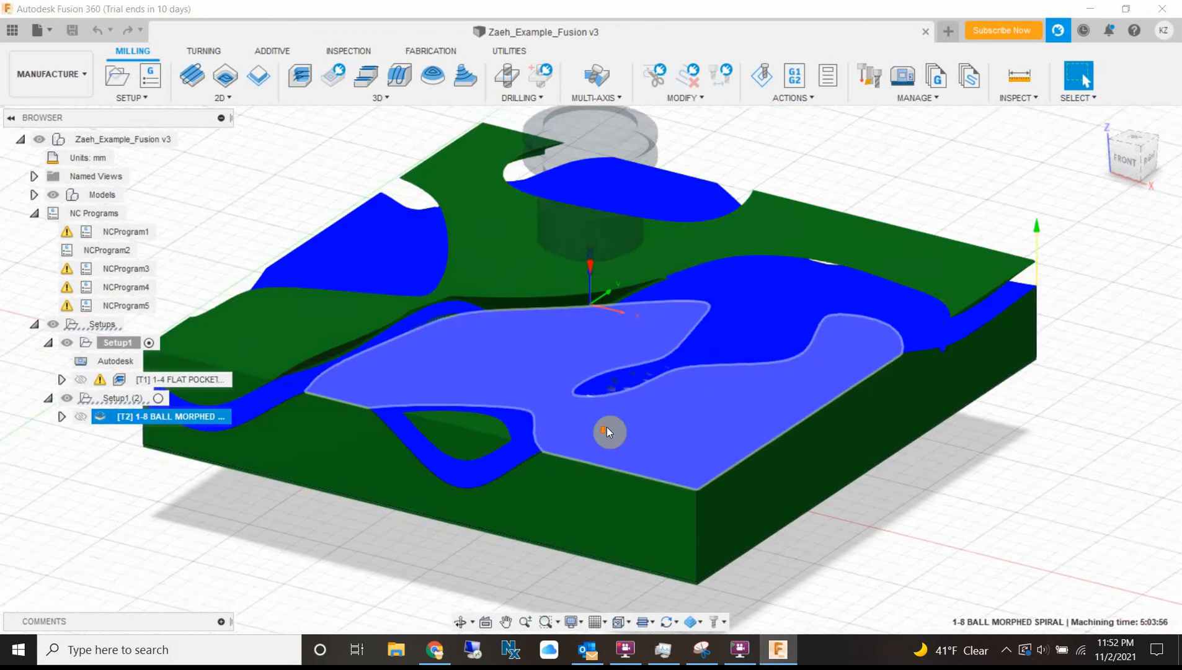
scroll(622, 432, "up", 4)
middle_click_drag(591, 348, 949, 277)
scroll(475, 488, "down", 3)
scroll(474, 483, "up", 5)
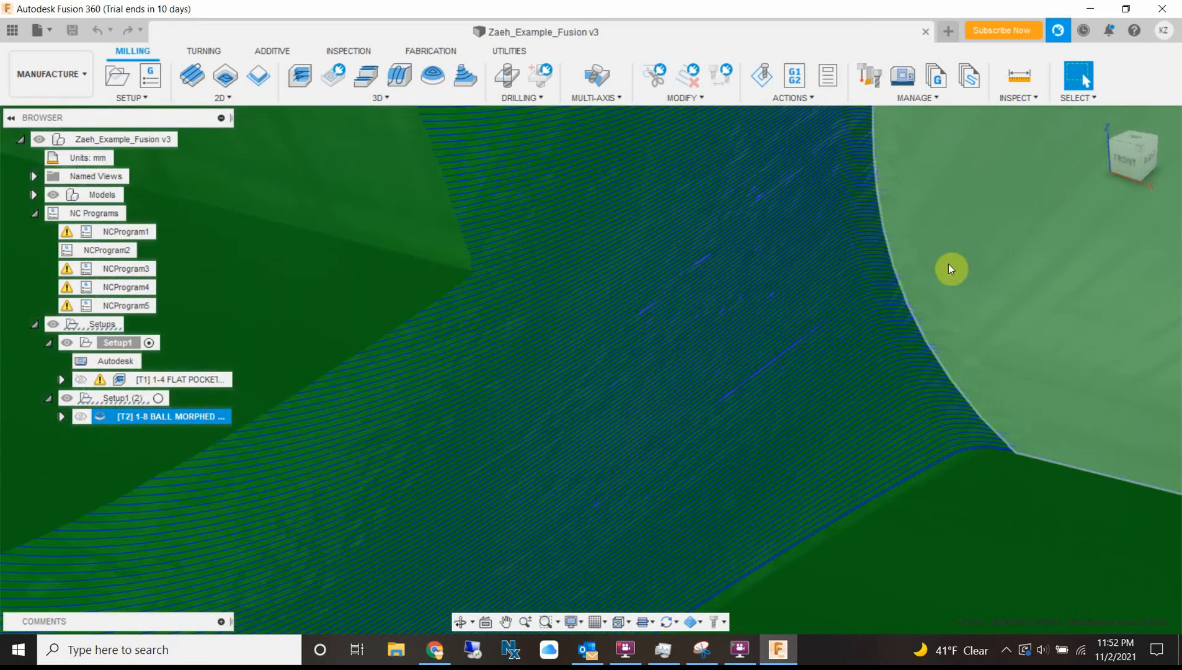
scroll(819, 332, "up", 3)
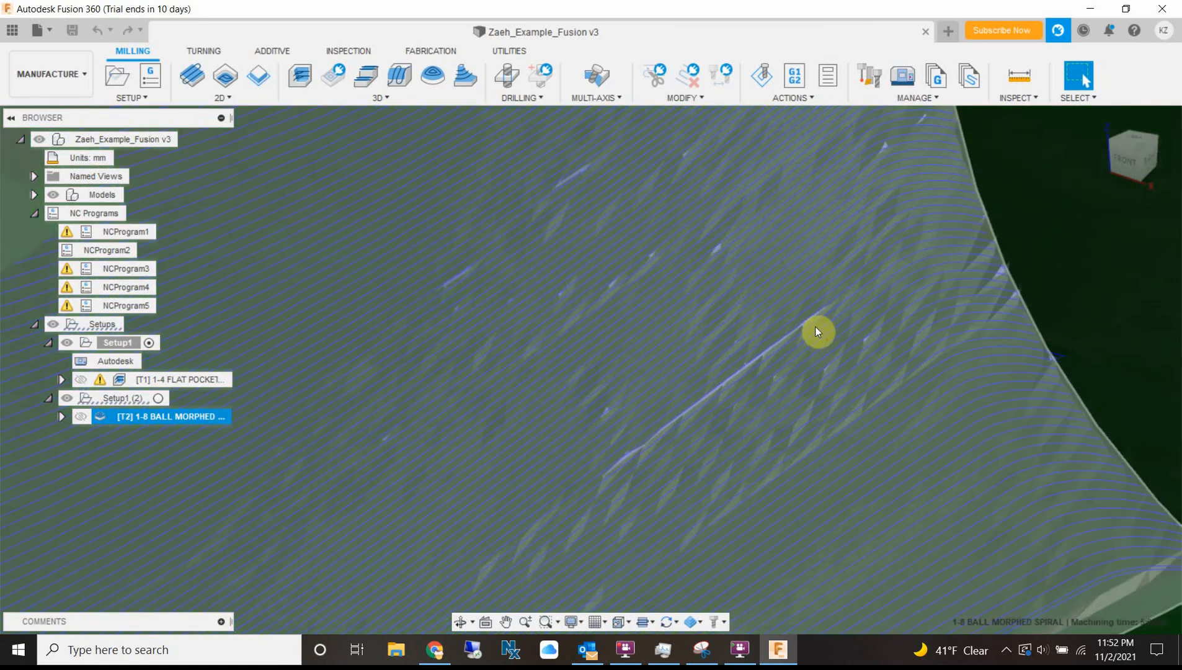
scroll(816, 333, "down", 2)
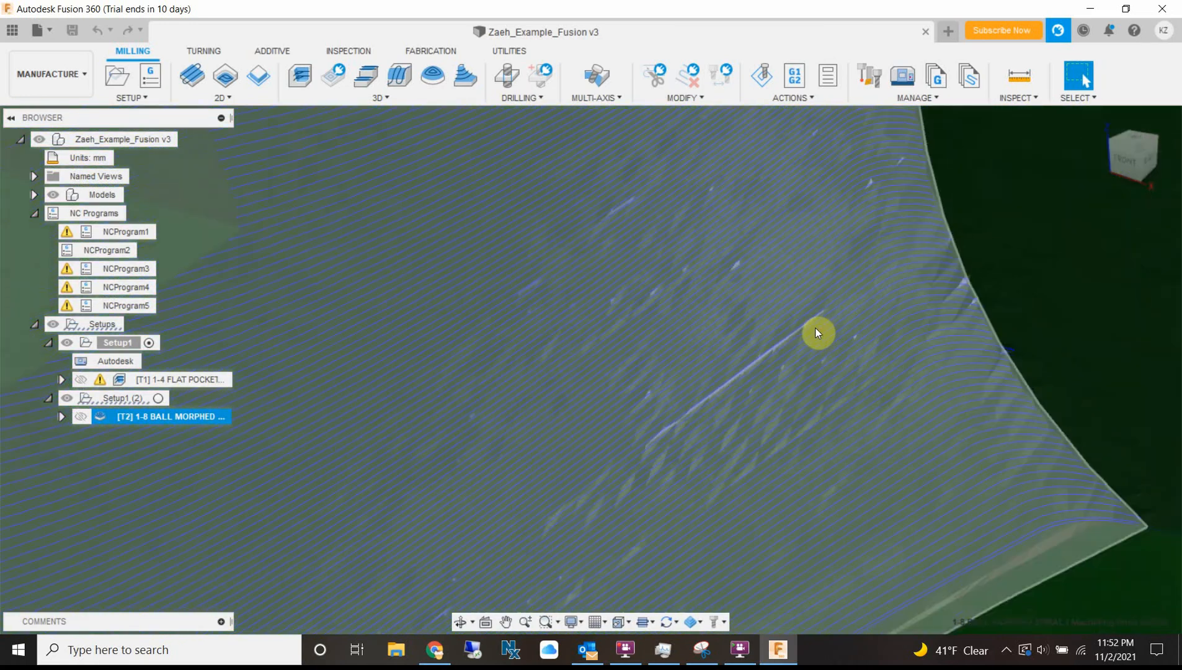
scroll(816, 333, "down", 8)
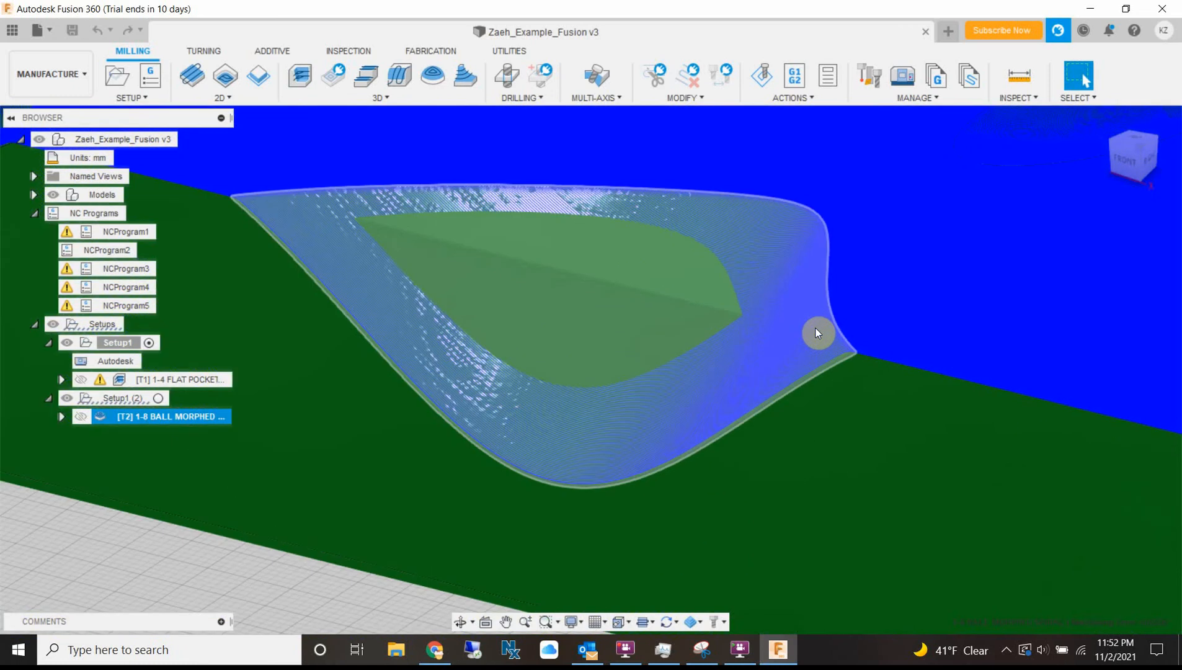
scroll(816, 332, "up", 2)
scroll(816, 332, "down", 8)
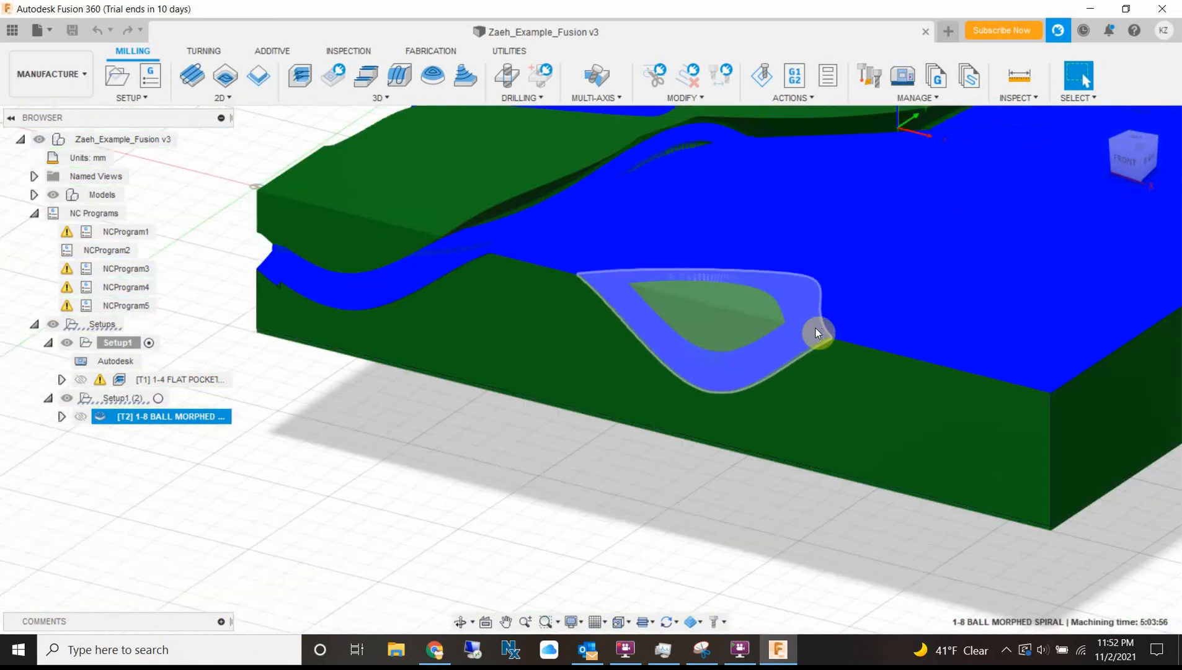
middle_click_drag(789, 246, 528, 377)
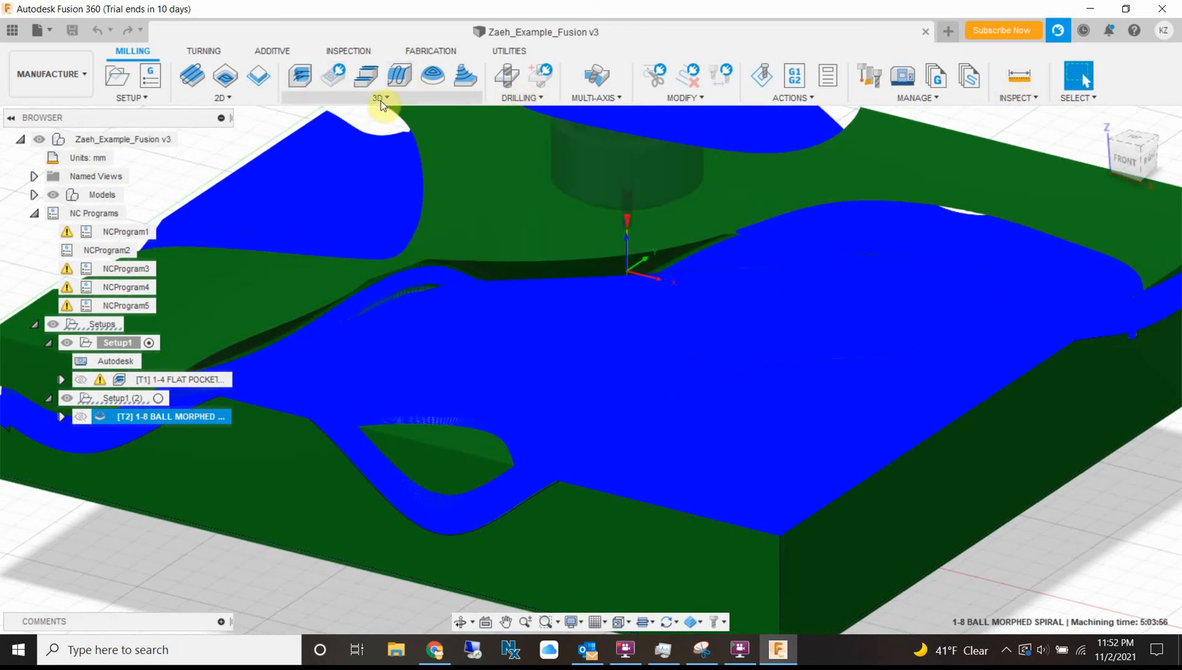
Post process the toolpath as a new program named 02_1-8BALL_MorphedSpiral_Zaeh.
left_click(813, 98)
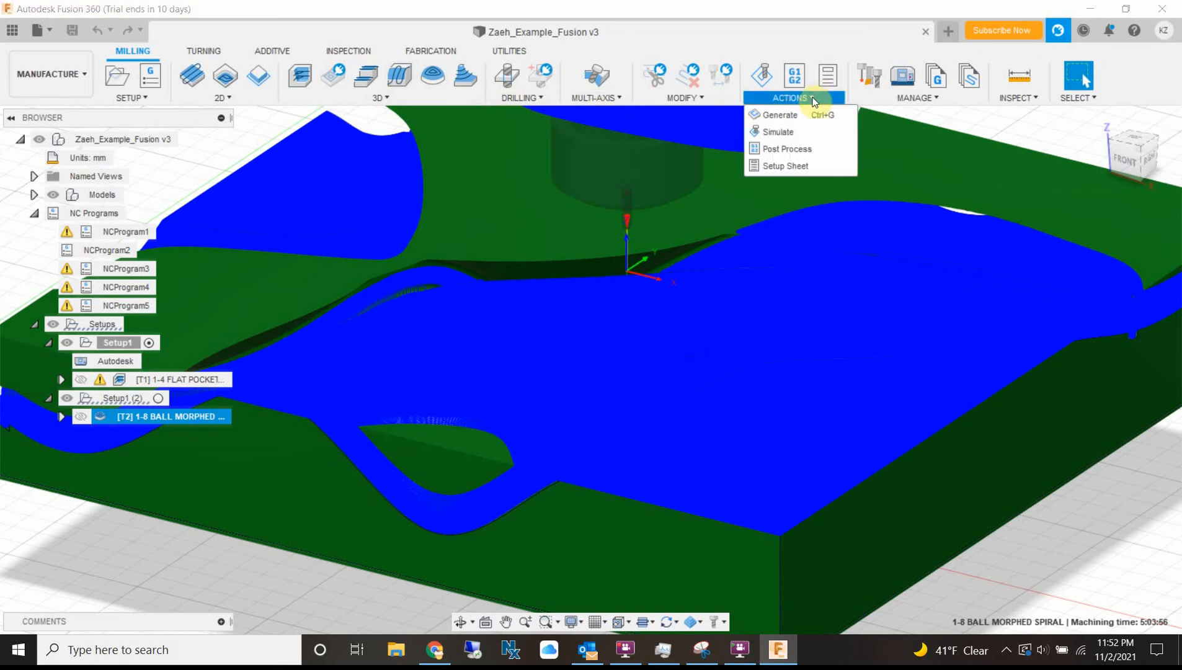
left_click(796, 151)
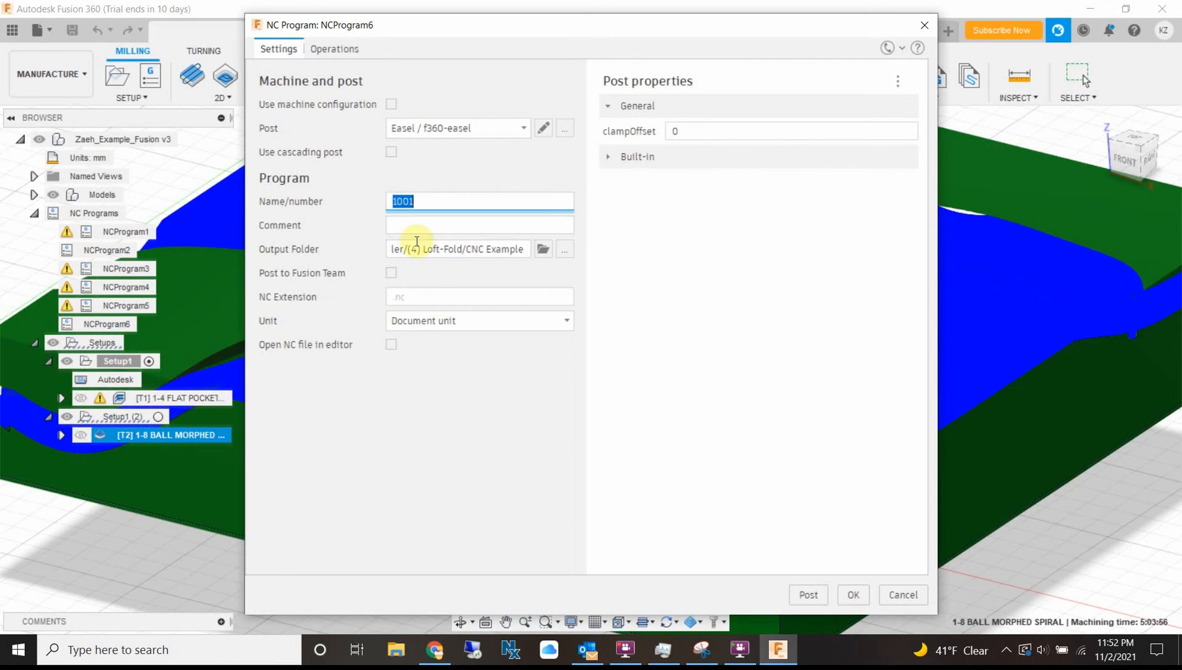
left_click(433, 200)
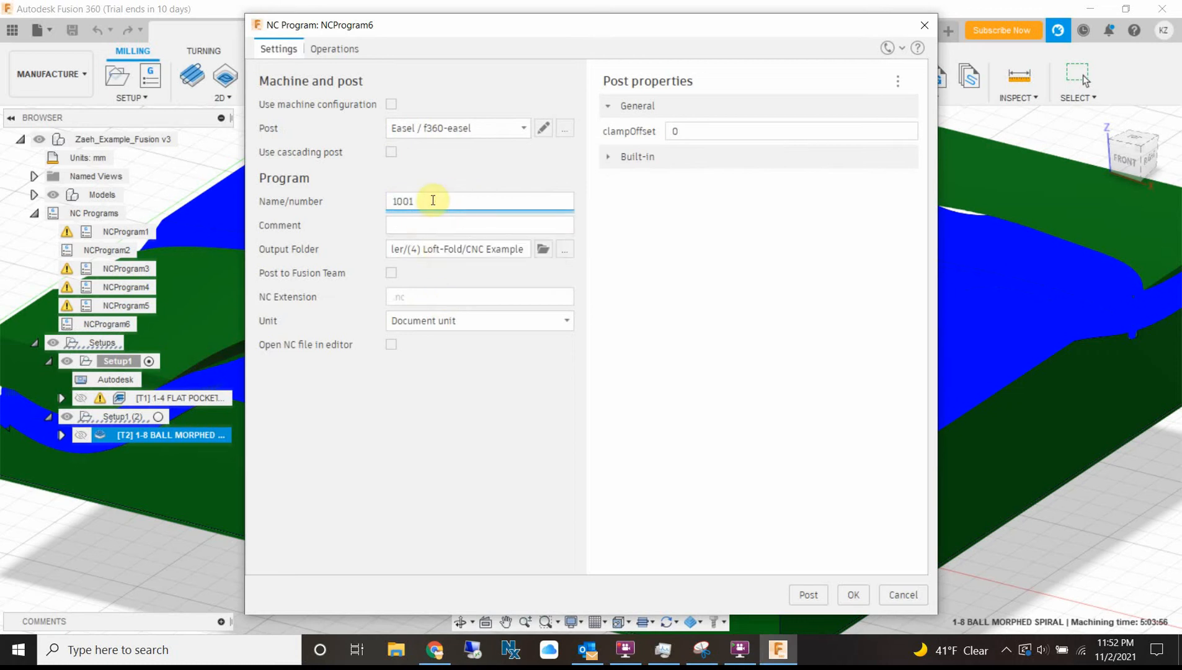
type("02")
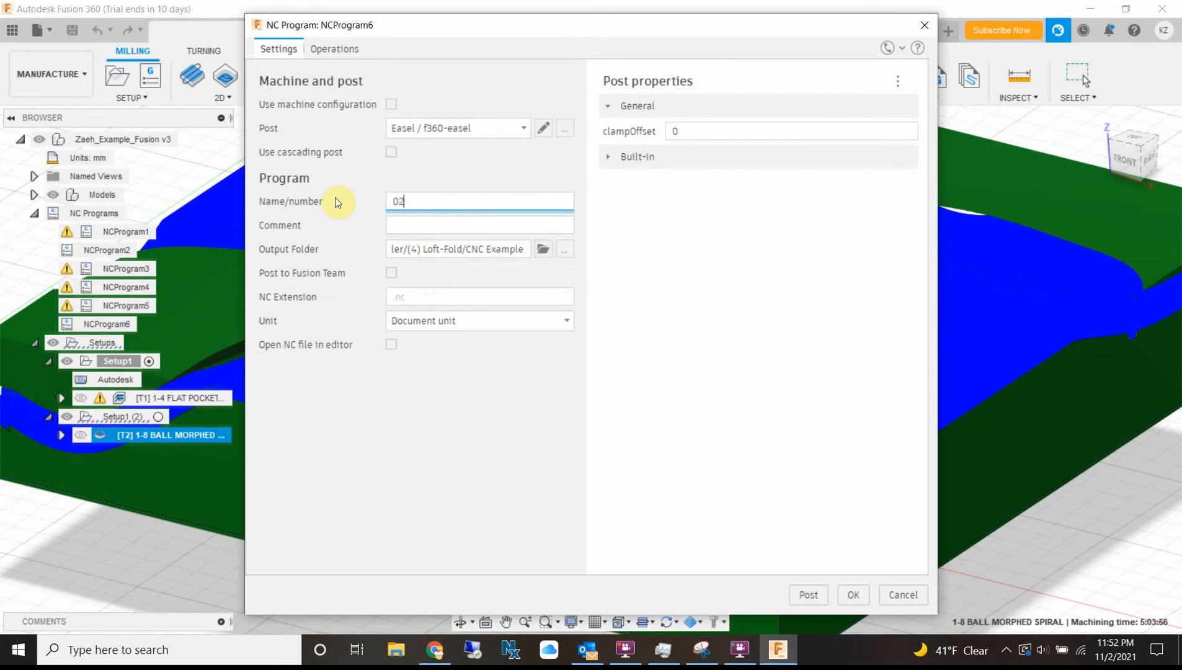
type("_1-8BALL_Morsp")
key("BackSpace")
key("BackSpace")
type("phedSpiral_Zaeh")
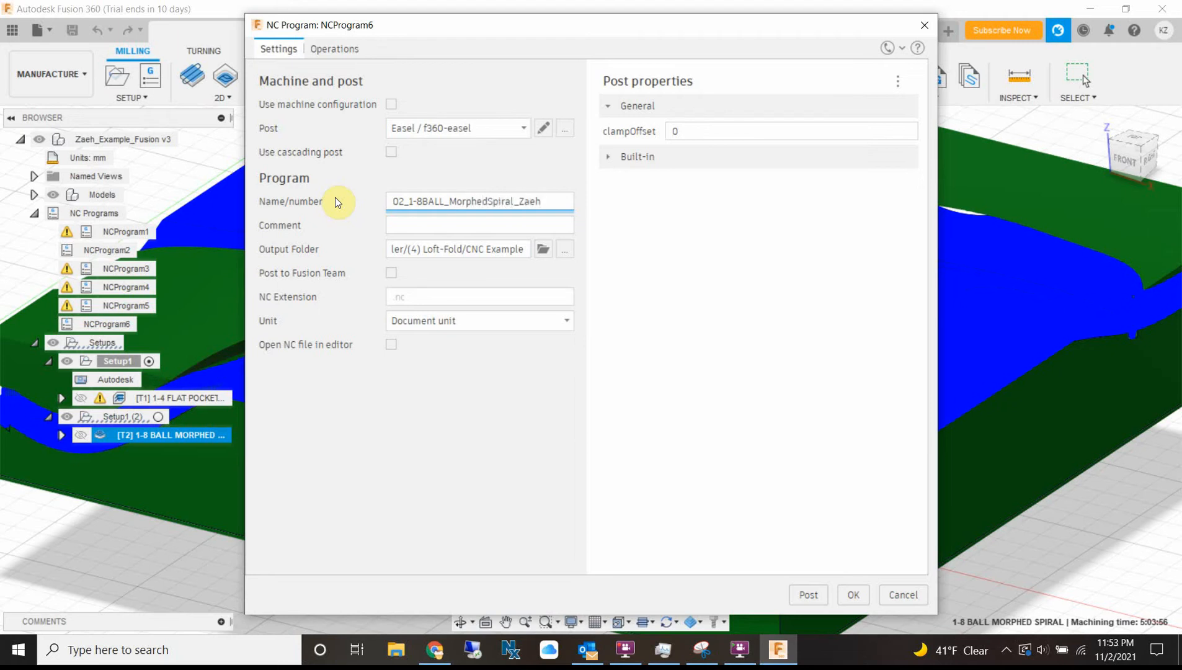
left_click(819, 596)
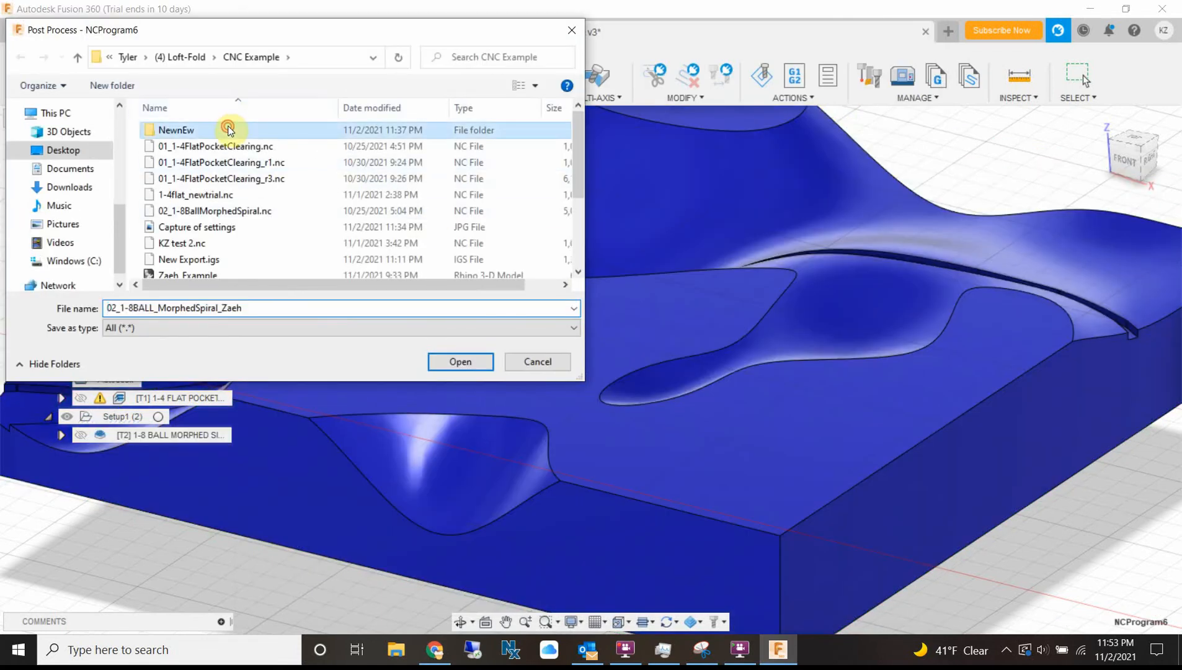
Save the posted NC file in the NewnEw folder and save a new design version.
double_click(231, 129)
left_click(461, 361)
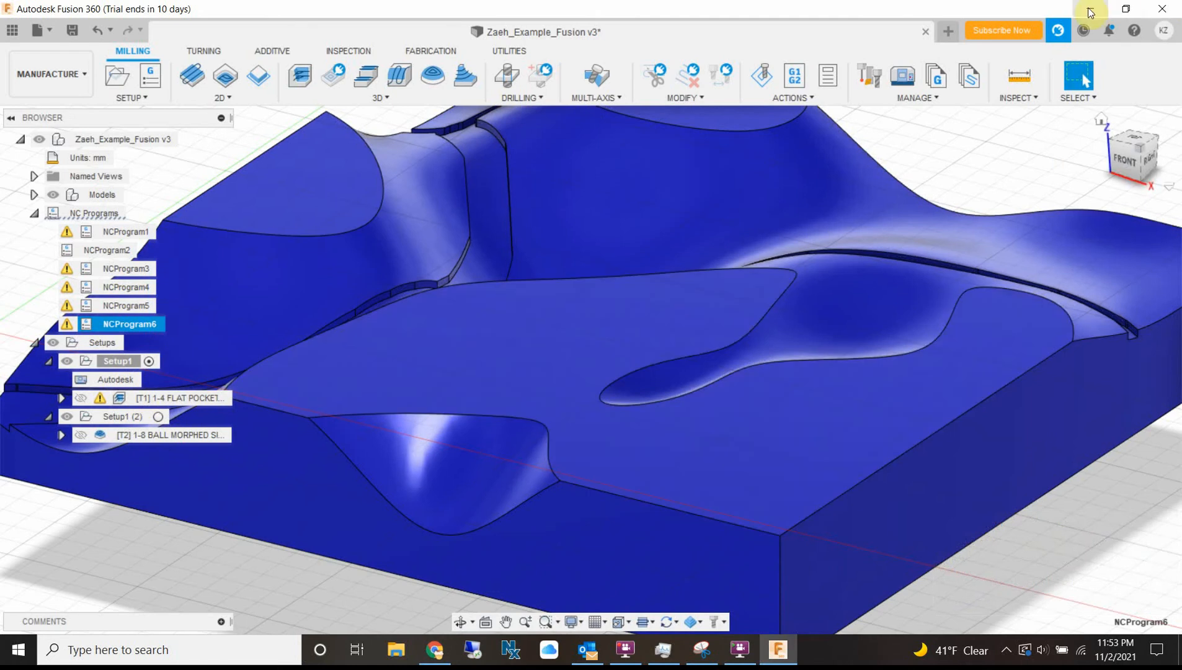
left_click(73, 29)
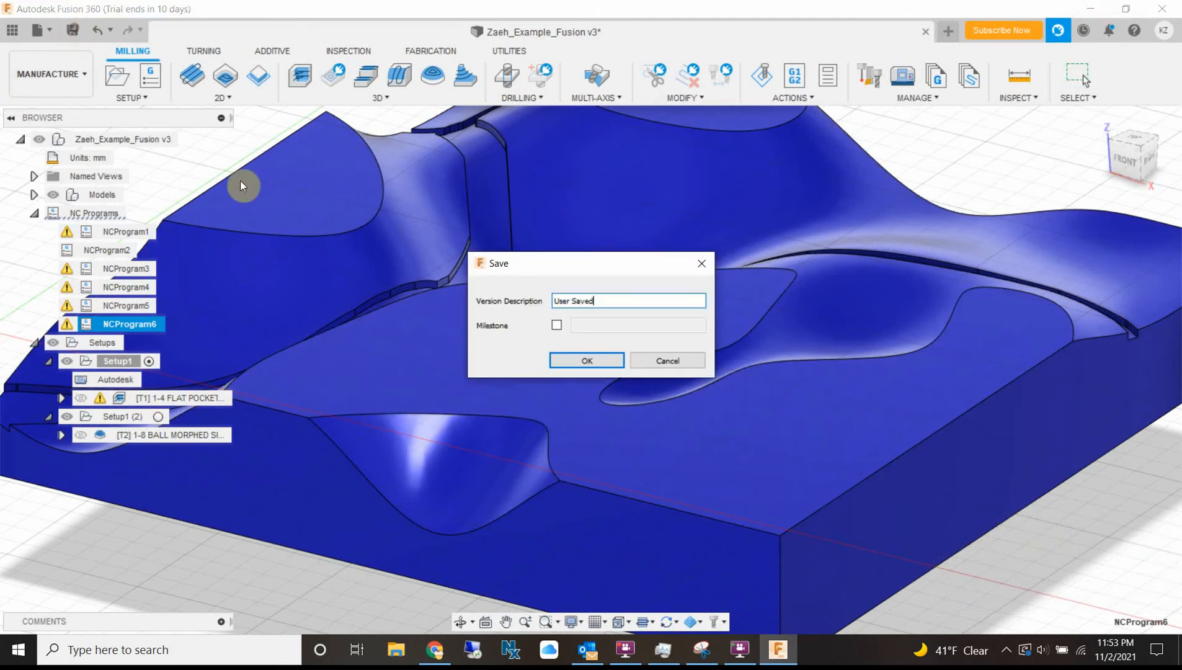
left_click(587, 360)
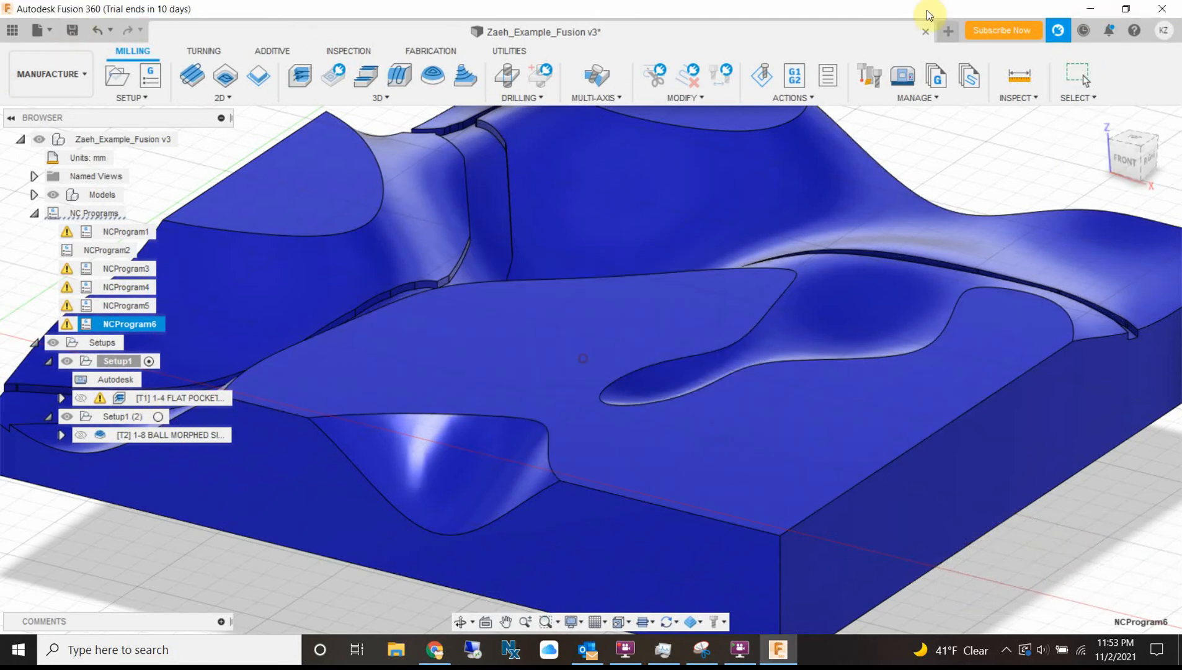
left_click(435, 650)
Open the Easel website in a new browser tab.
left_click(208, 12)
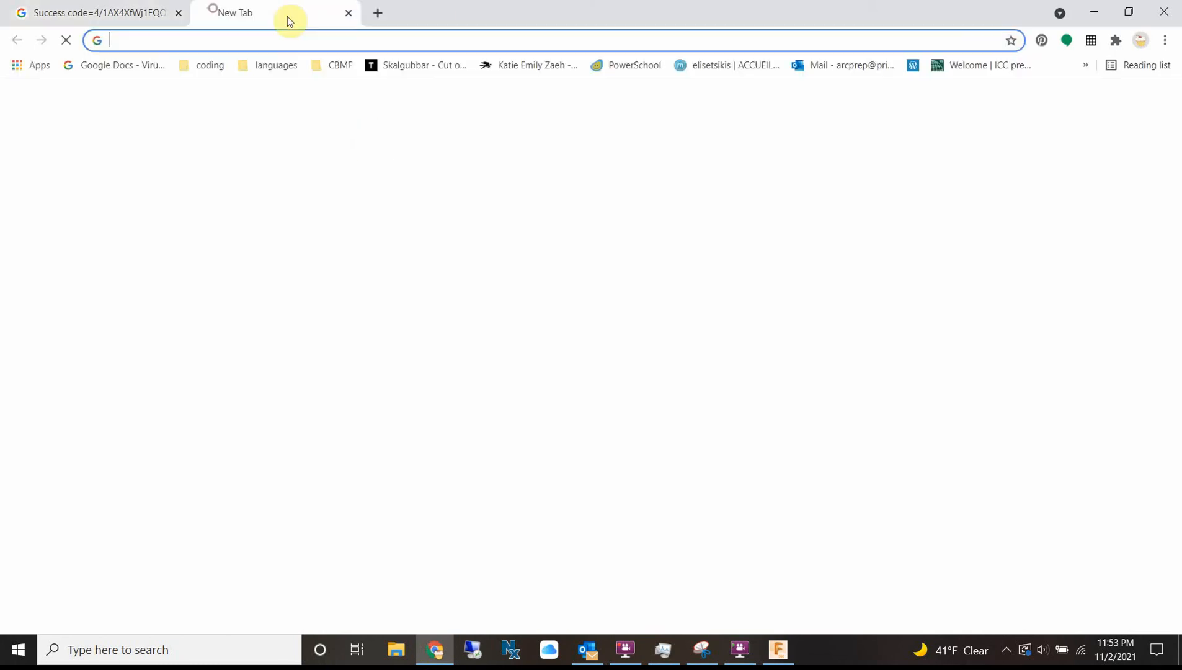
type("Easel")
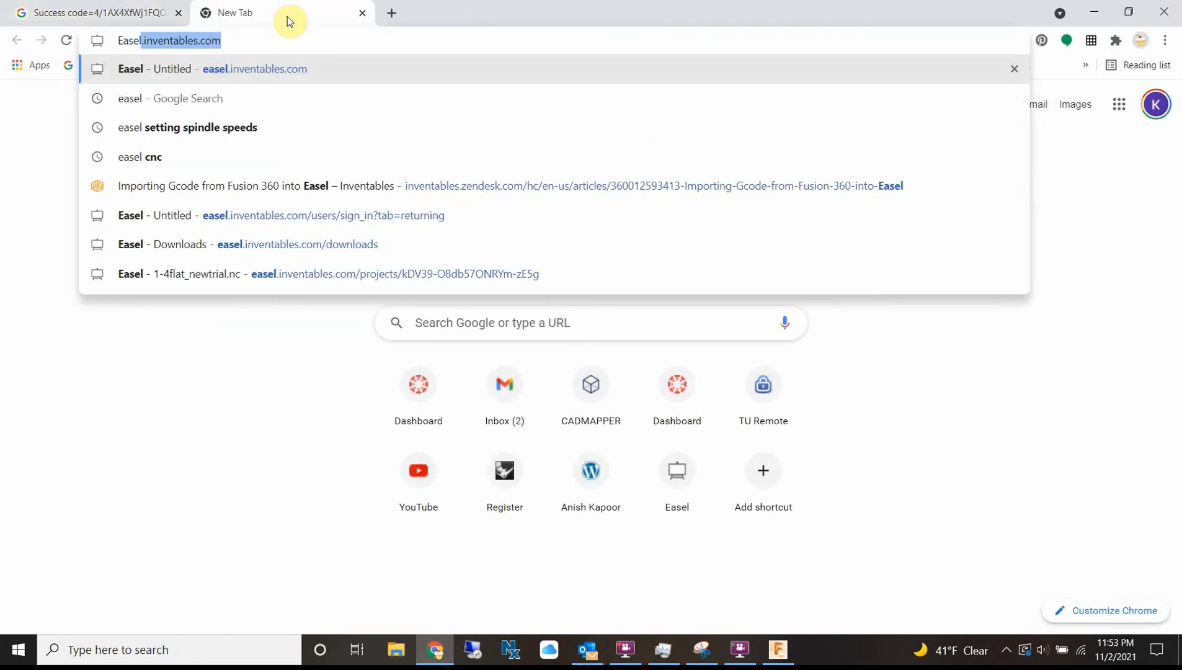
left_click(301, 72)
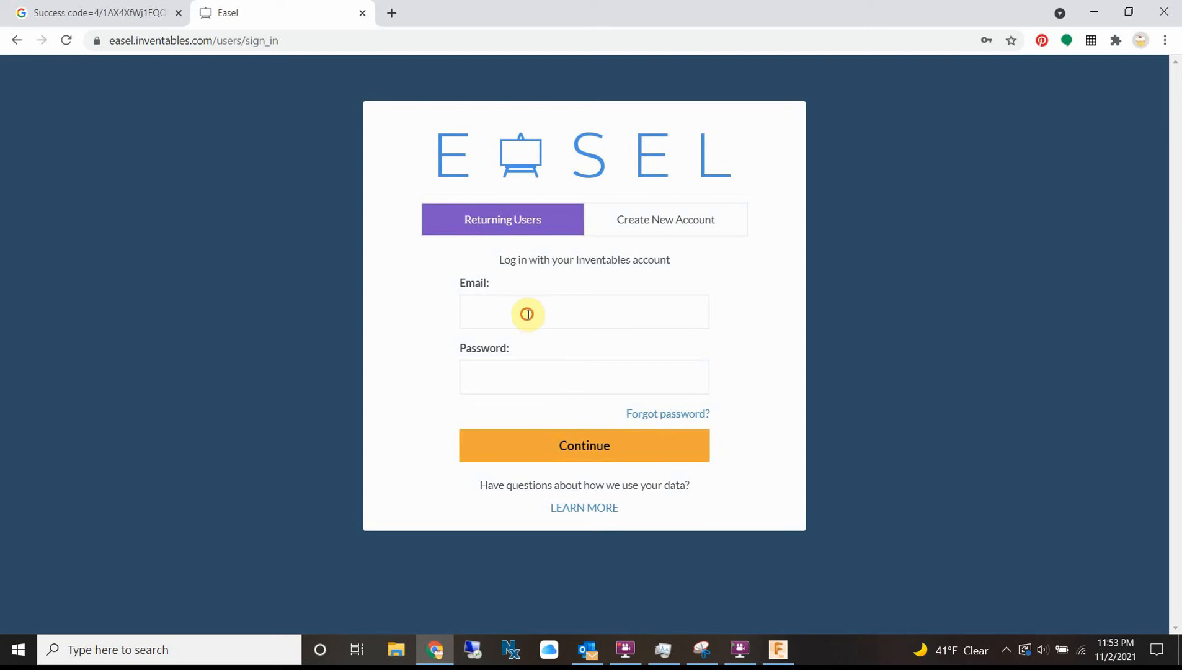
Sign in to Easel with the saved account credentials and start a new project.
left_click(528, 311)
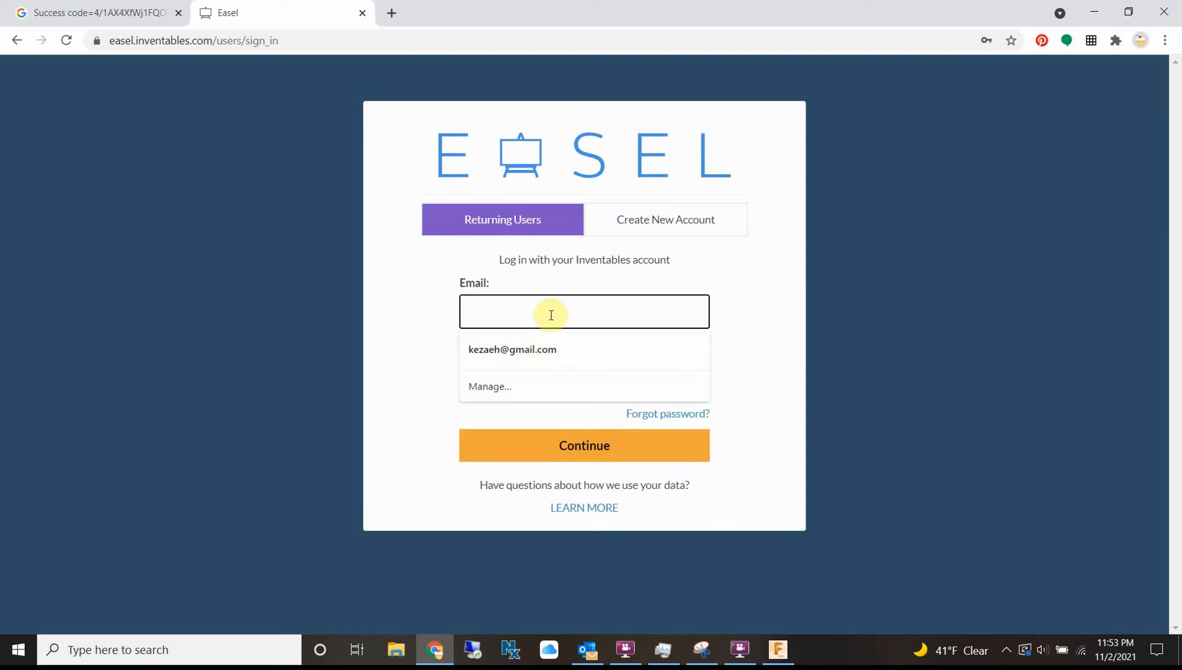
type("katie")
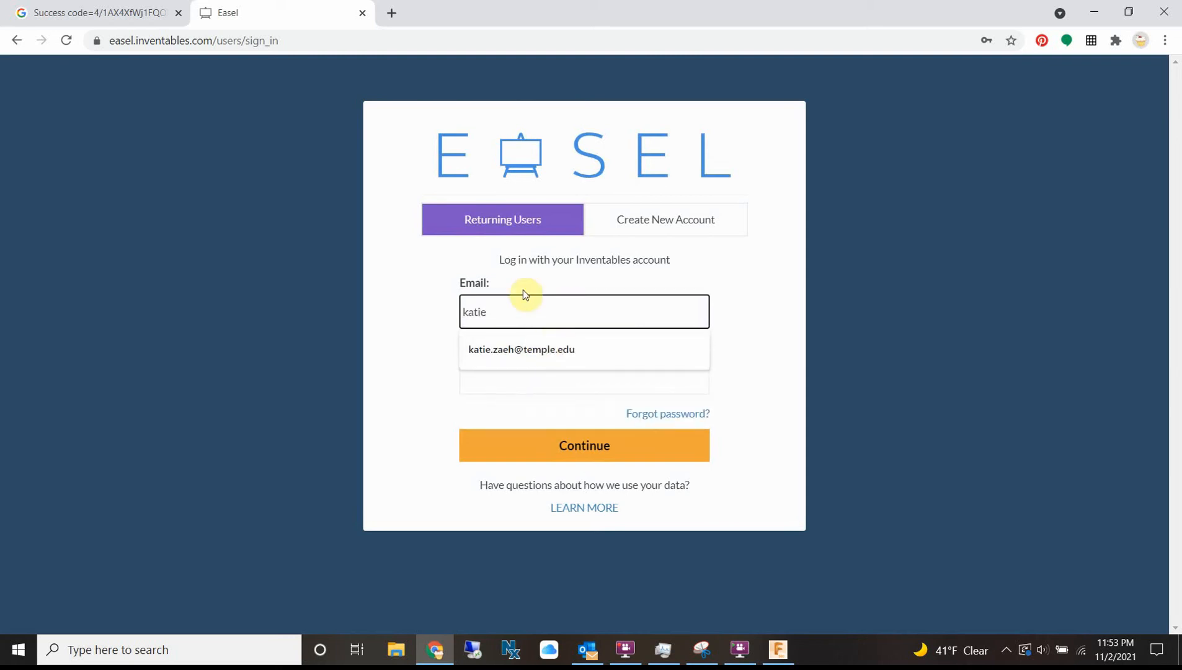
left_click(537, 349)
left_click(520, 425)
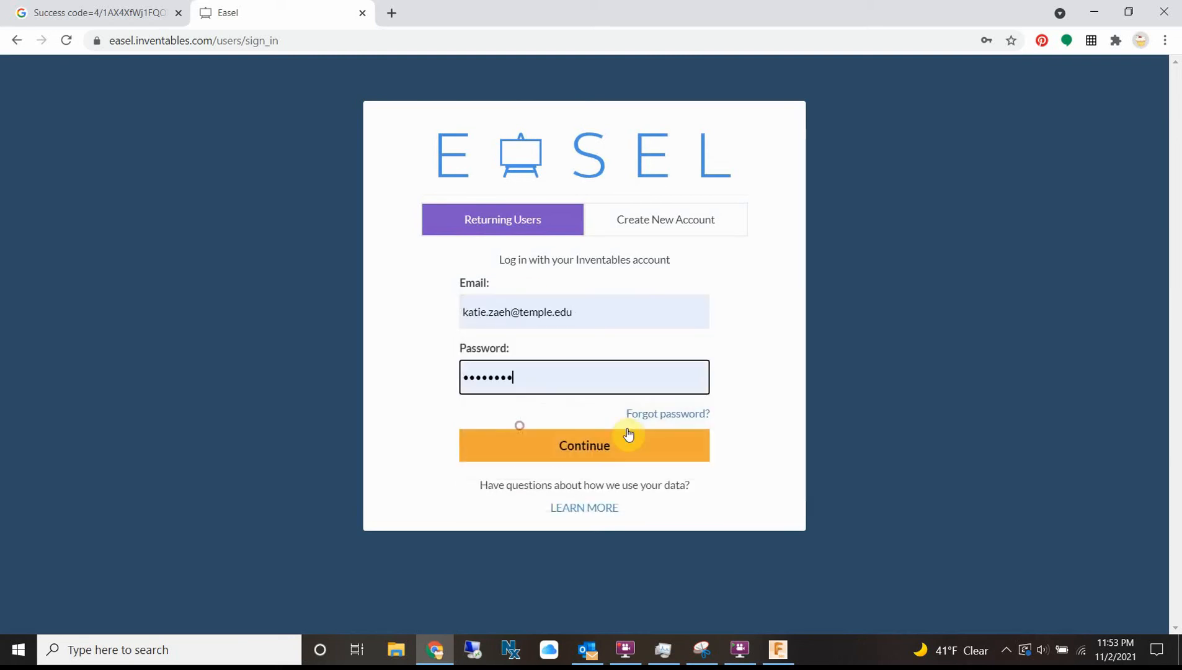
left_click(614, 445)
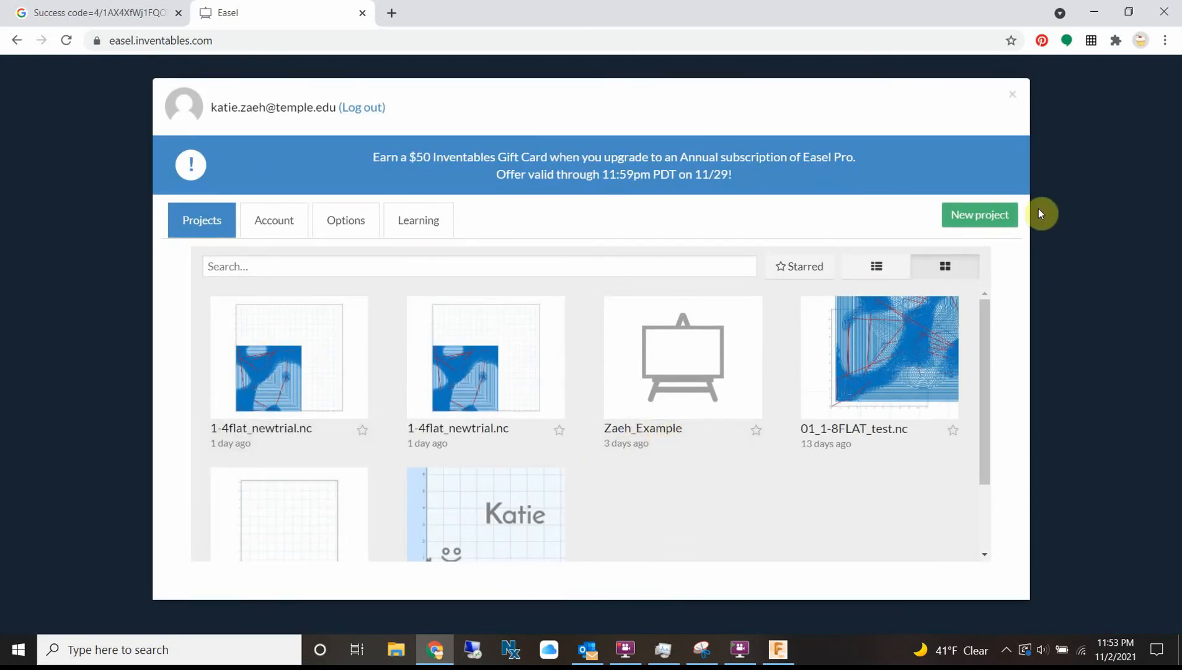
left_click(996, 215)
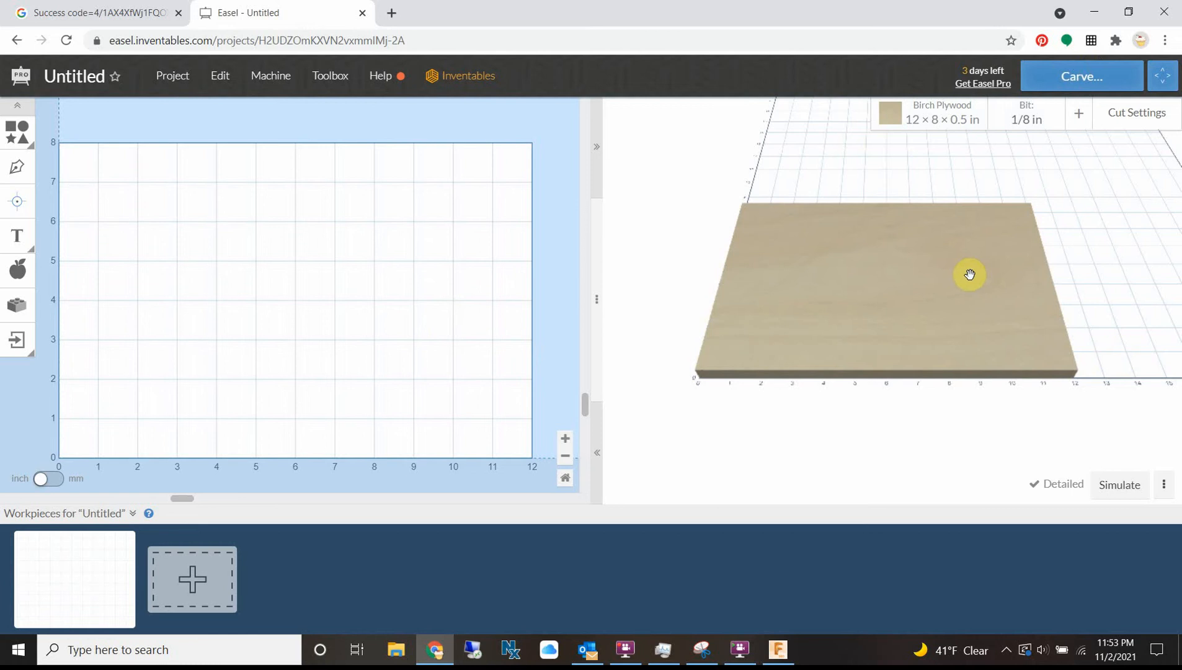
Make the workpiece Expanded PVC with width 15 in, length 15 in and thickness 2 in.
left_click(959, 118)
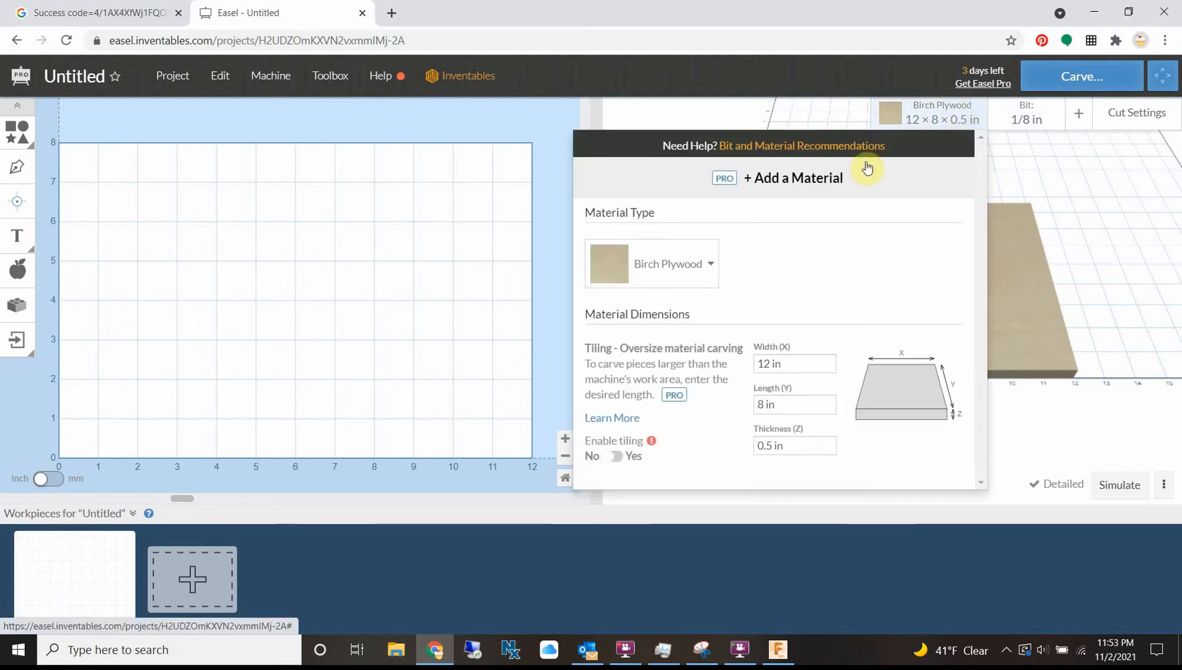
left_click(675, 264)
scroll(708, 422, "down", 4)
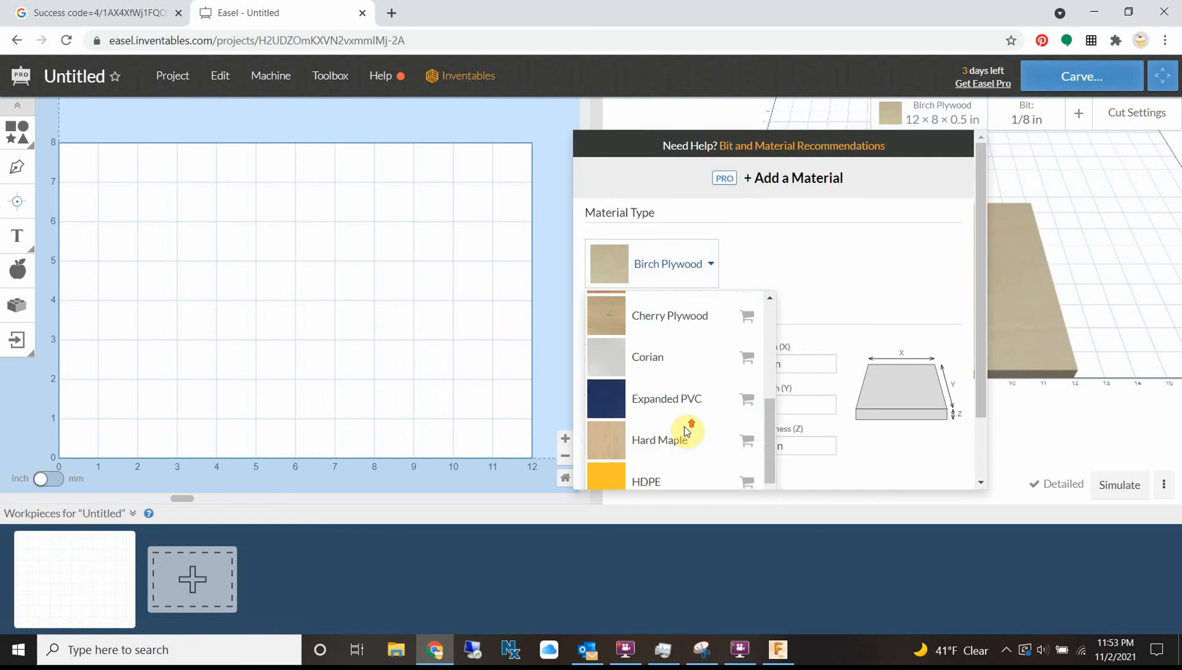
left_click(679, 402)
left_click(799, 365)
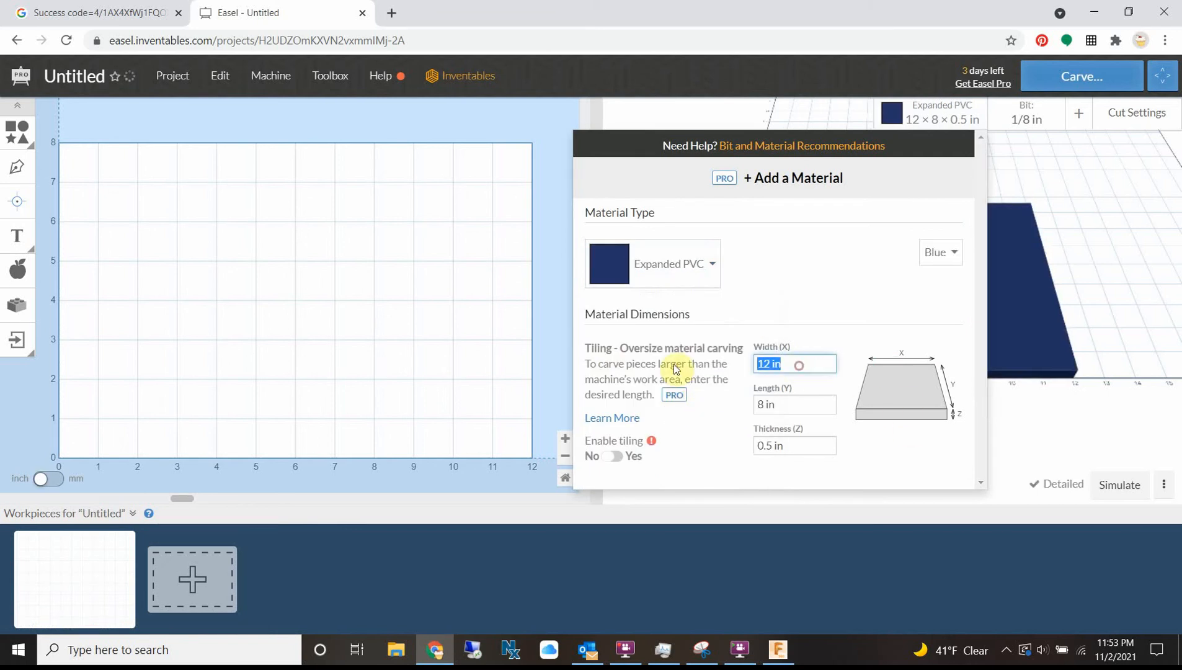
type("15")
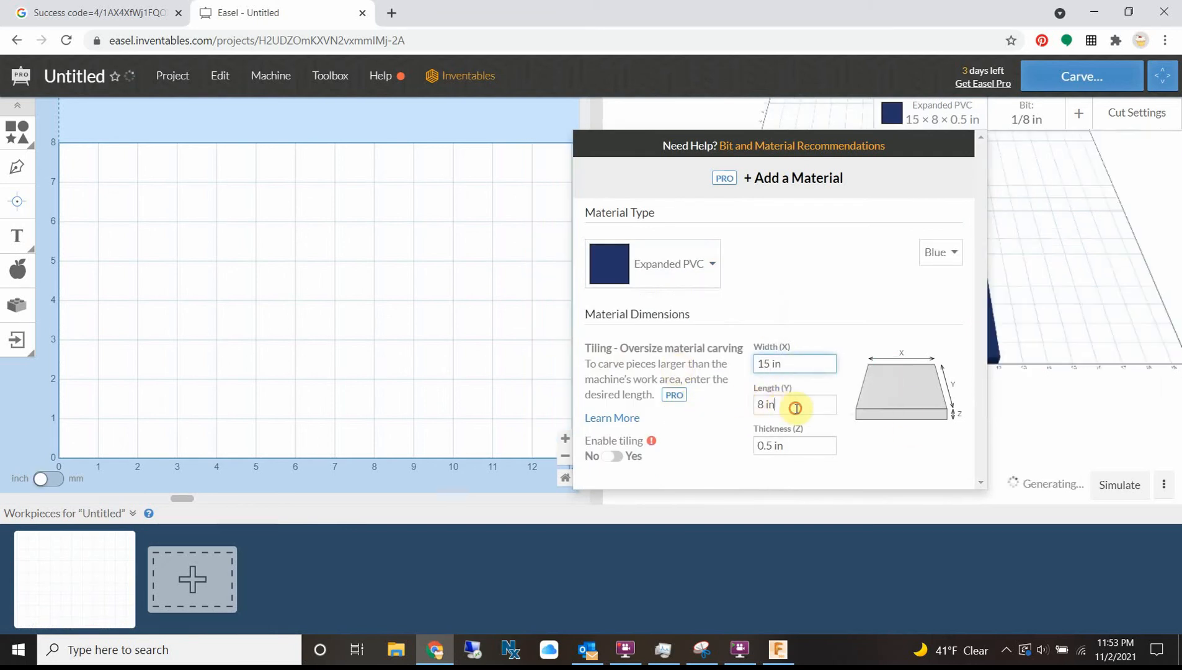
left_click(795, 404)
type("15")
left_click(796, 445)
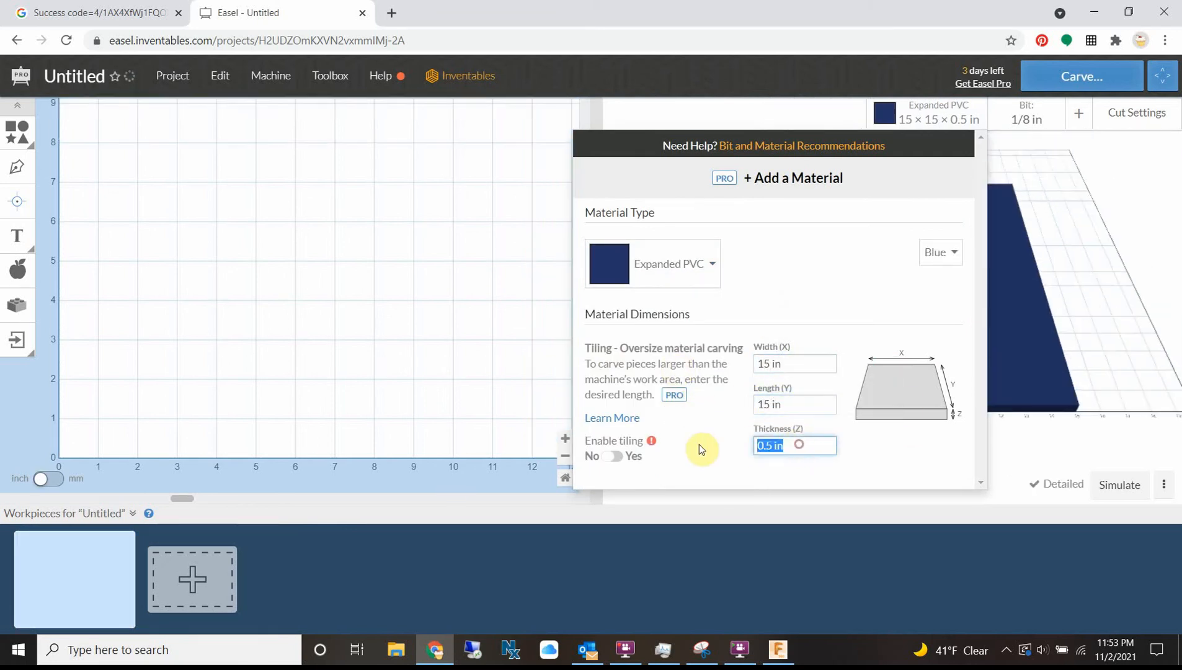
type("2")
left_click(913, 451)
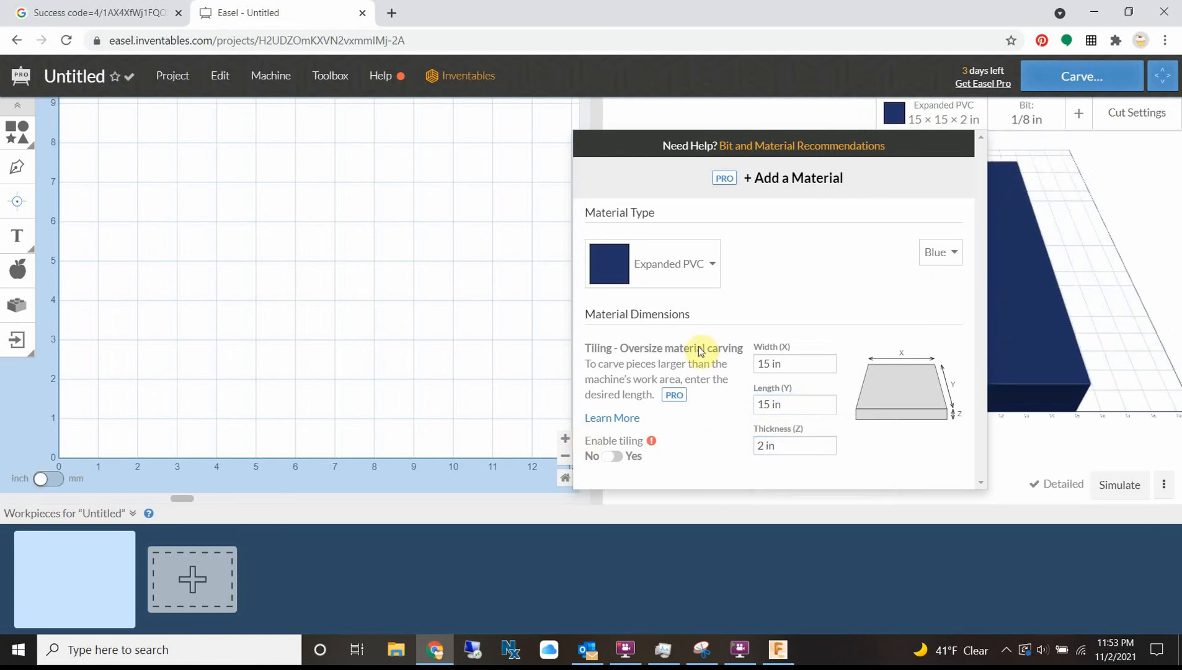
left_click(1093, 168)
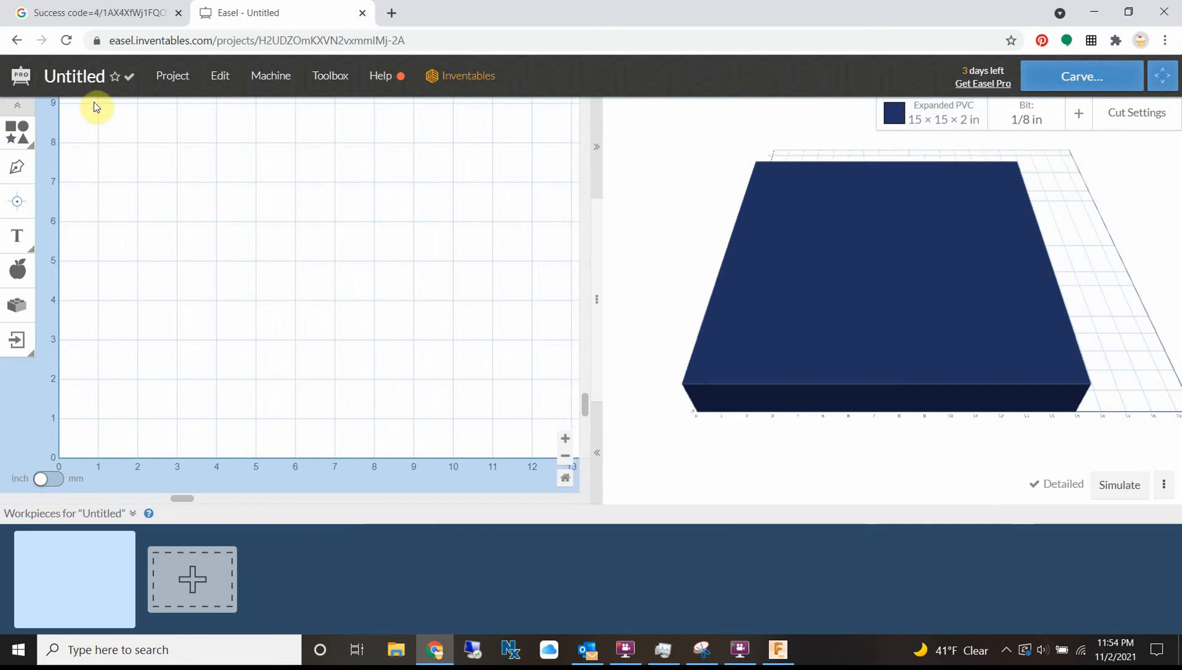
scroll(345, 382, "down", 3)
scroll(251, 292, "up", 10)
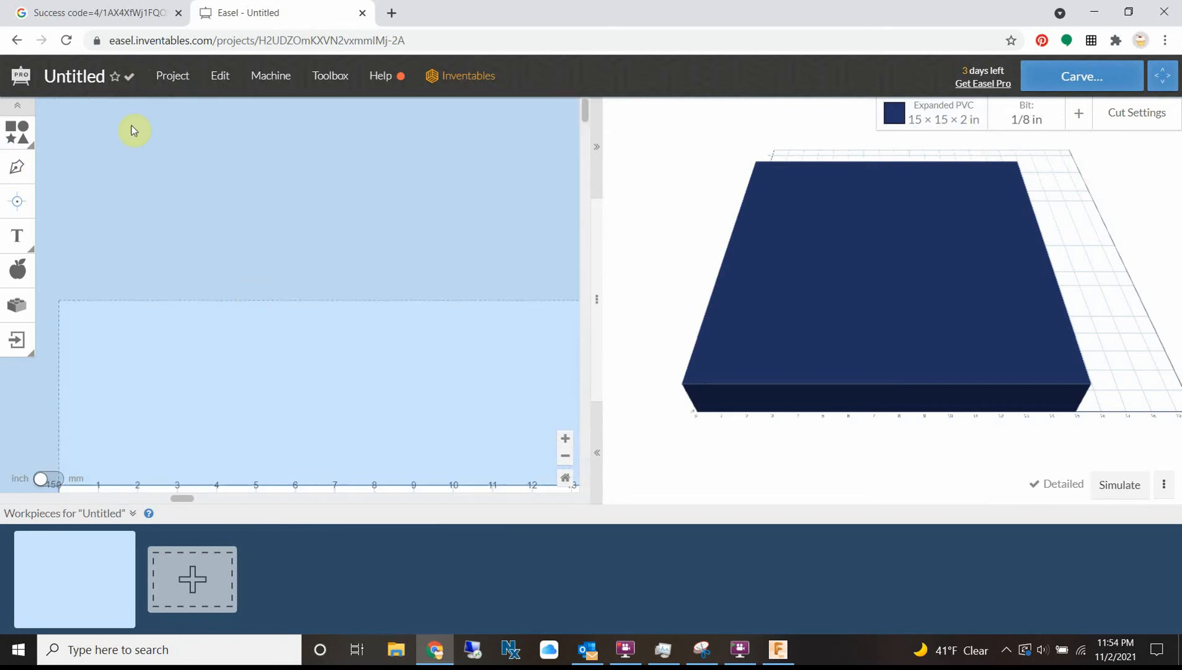
Import 01_1-4FLAT_PocketClearing_Zaeh.nc from the NewnEw folder as G-code.
left_click(17, 340)
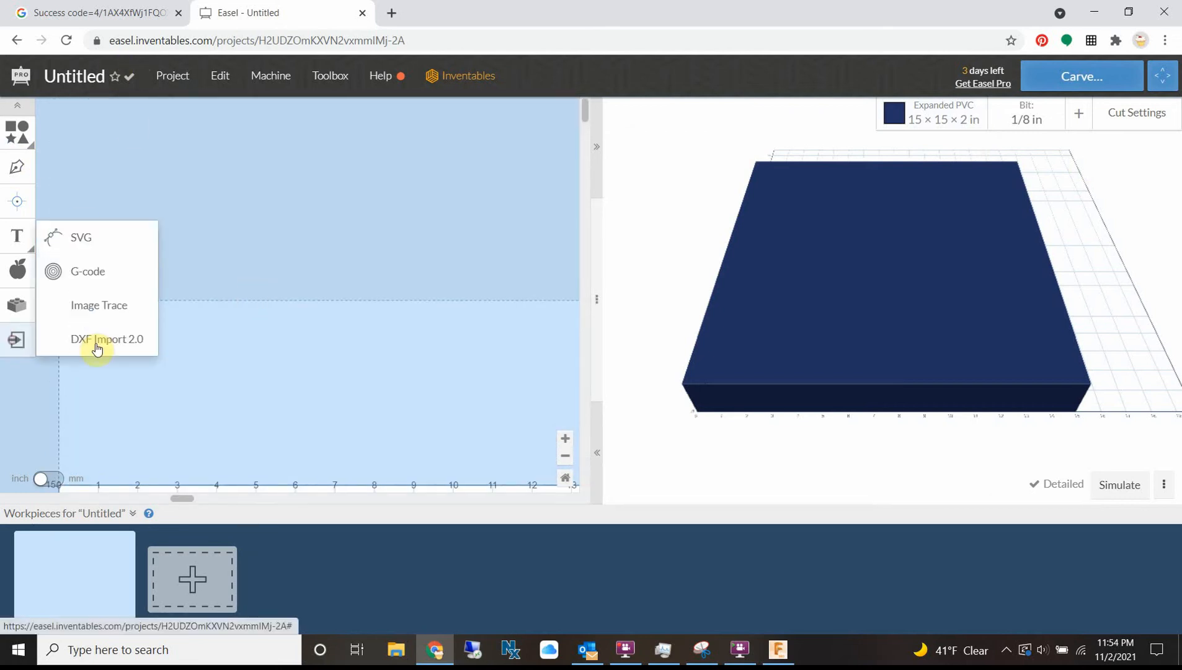
left_click(93, 270)
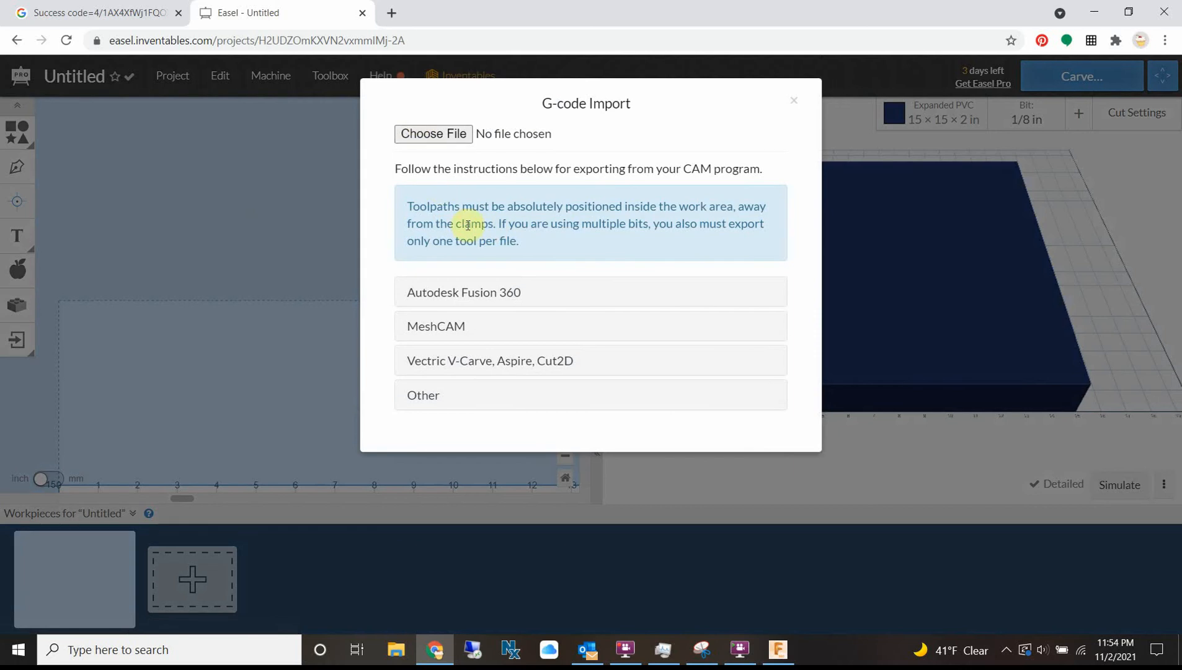
left_click(440, 133)
double_click(168, 114)
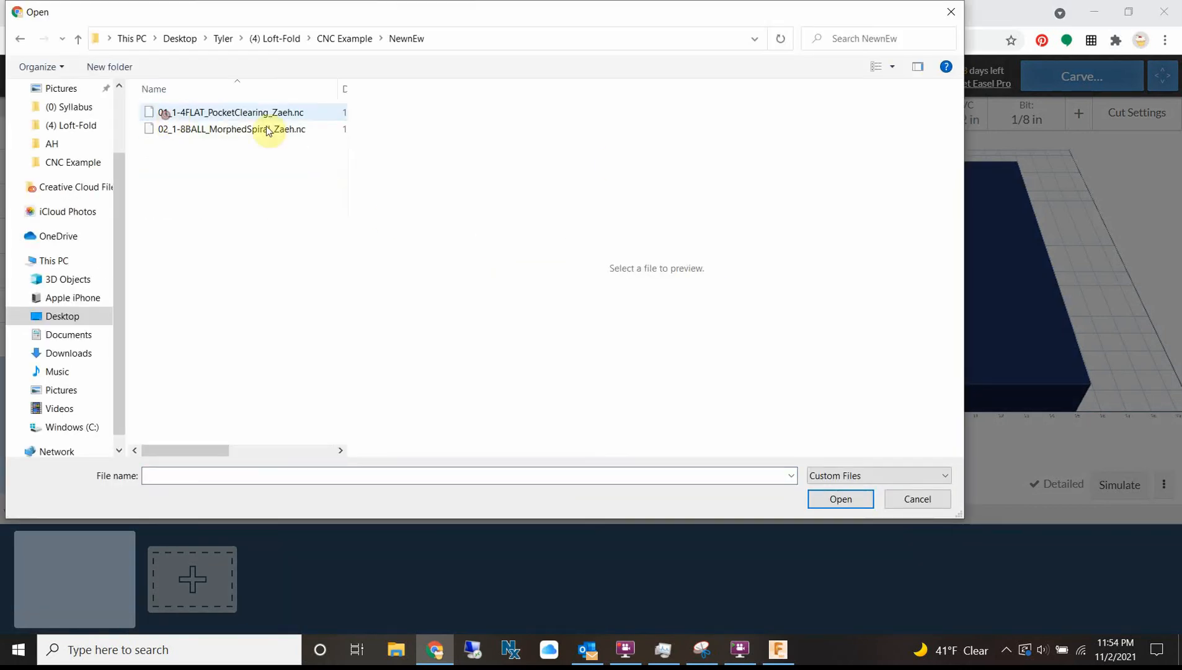
left_click(205, 113)
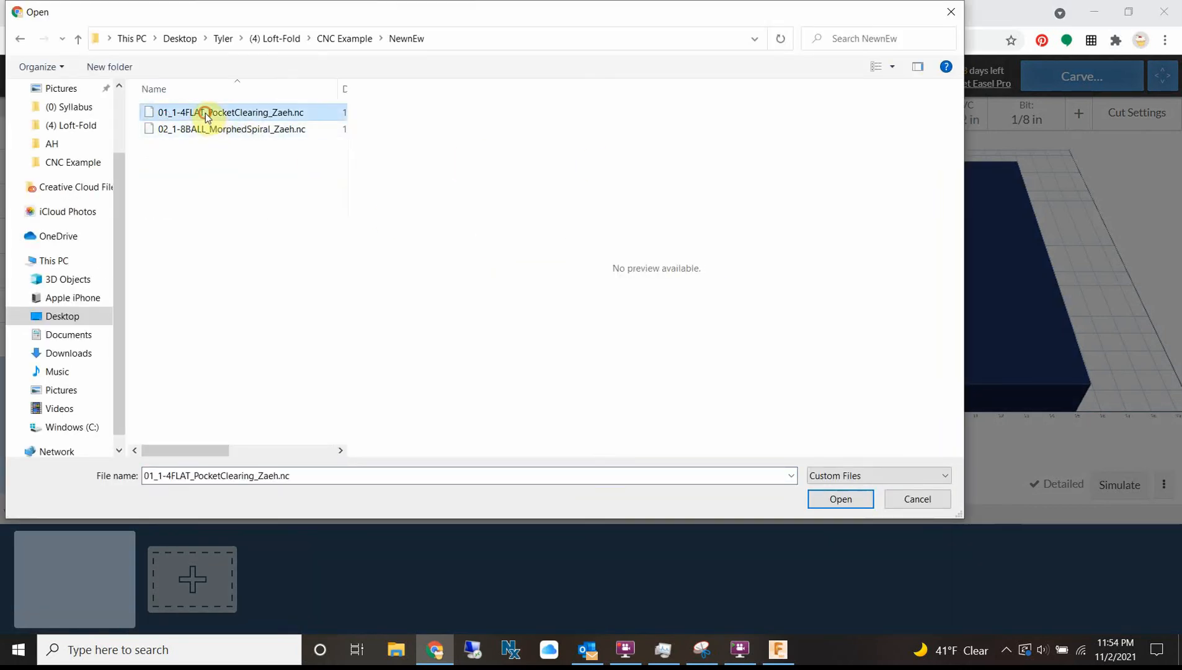
left_click(841, 499)
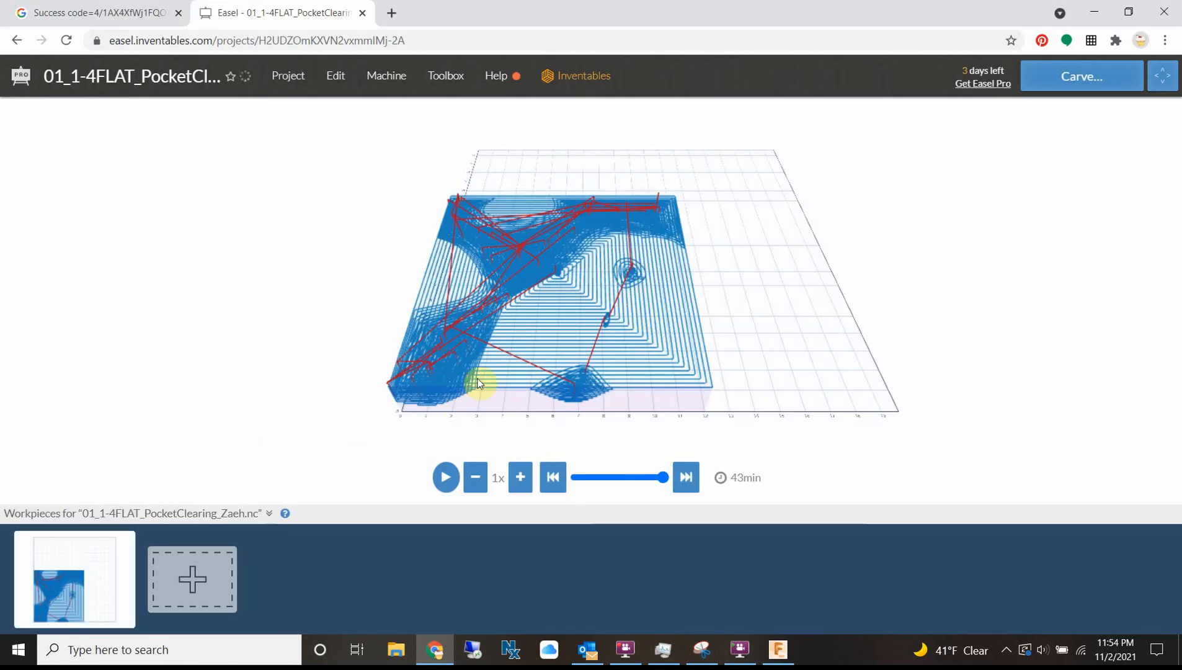
Play through the pocket clearing simulation, rewind it, and add a second blank workpiece.
scroll(478, 385, "up", 3)
scroll(466, 440, "down", 1)
left_click(457, 473)
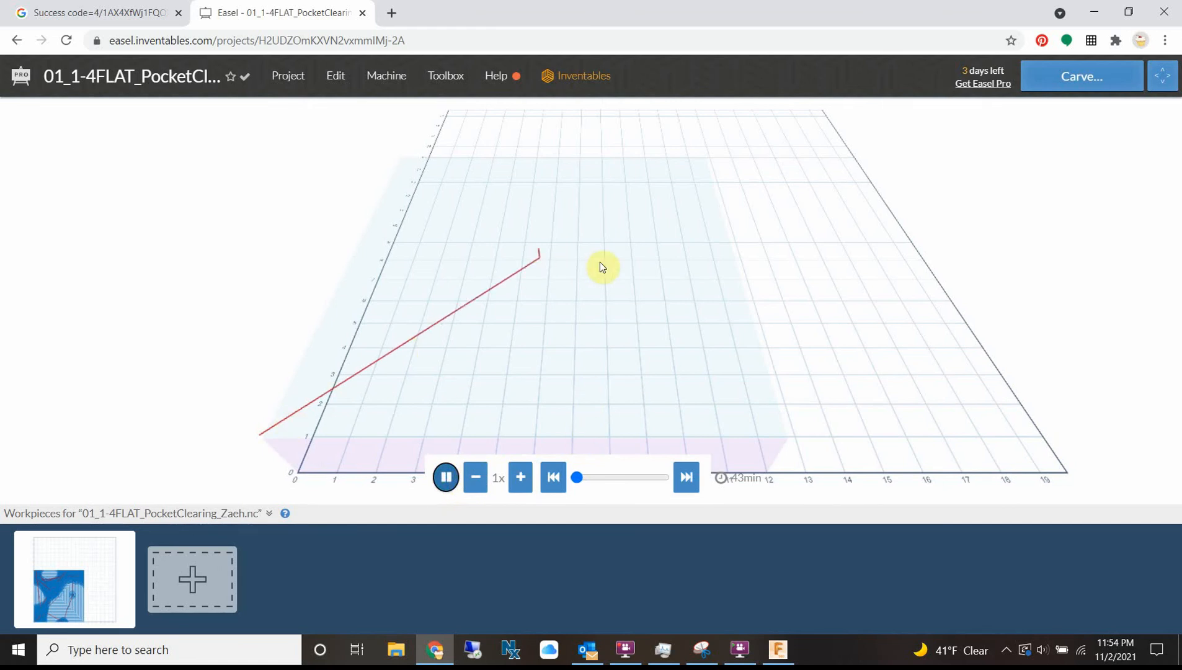
left_click_drag(579, 482, 699, 488)
left_click(552, 477)
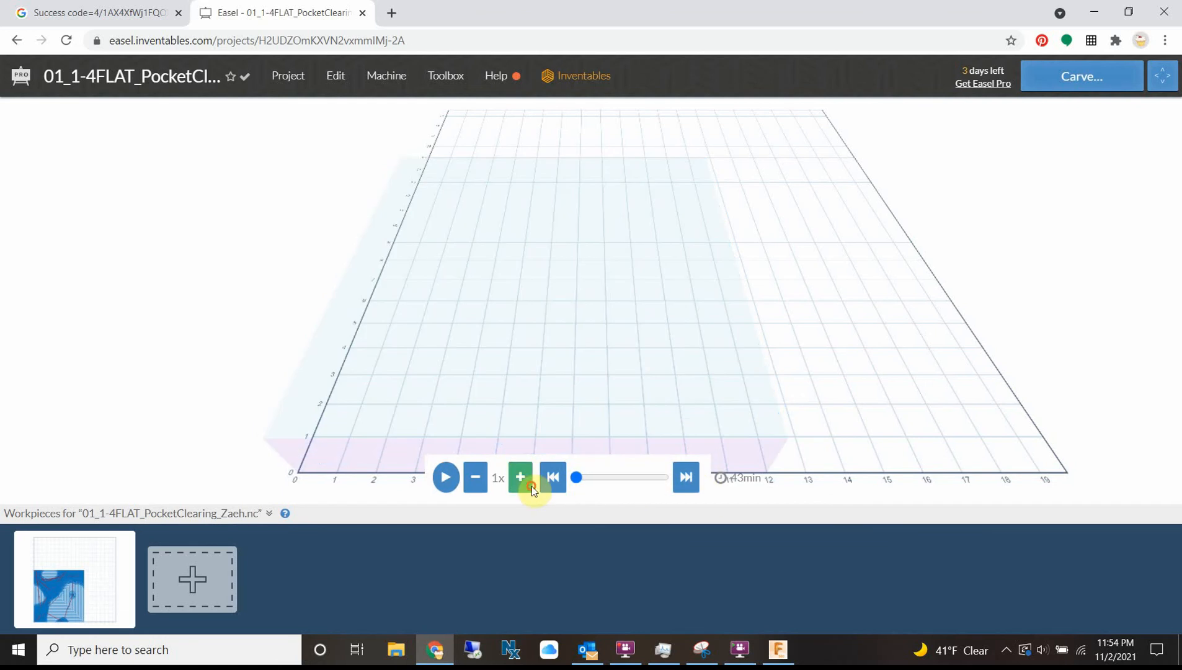
left_click(198, 585)
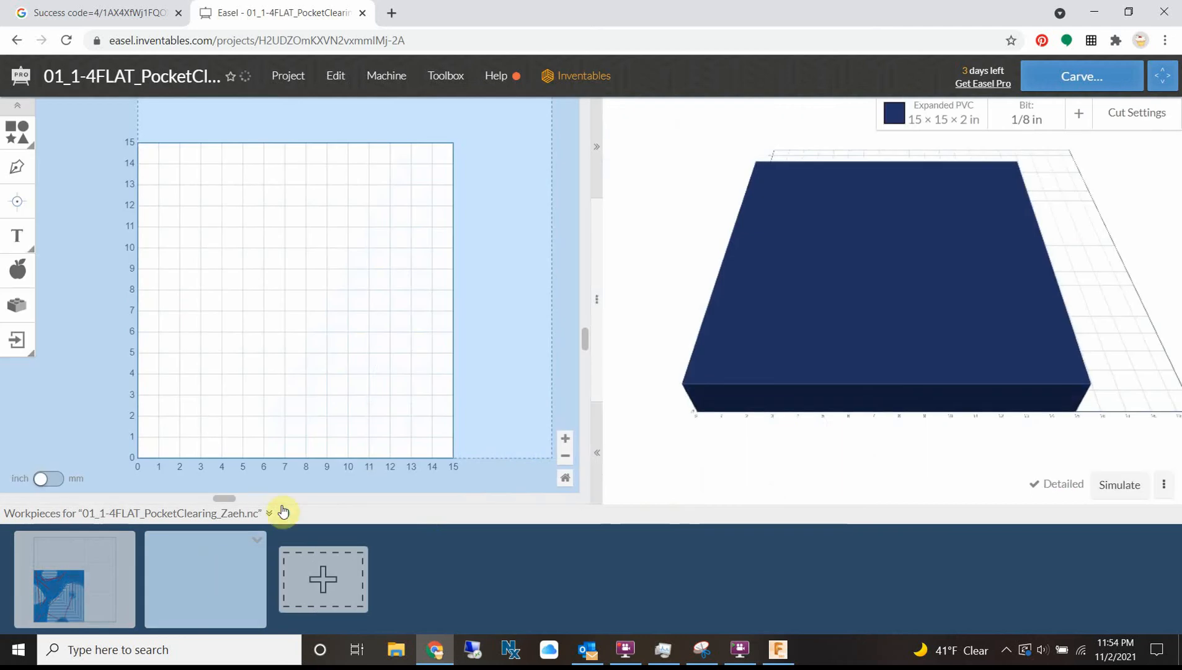
Import 02_1-8BALL_MorphedSpiral_Zaeh.nc as G-code into the new workpiece.
left_click(12, 349)
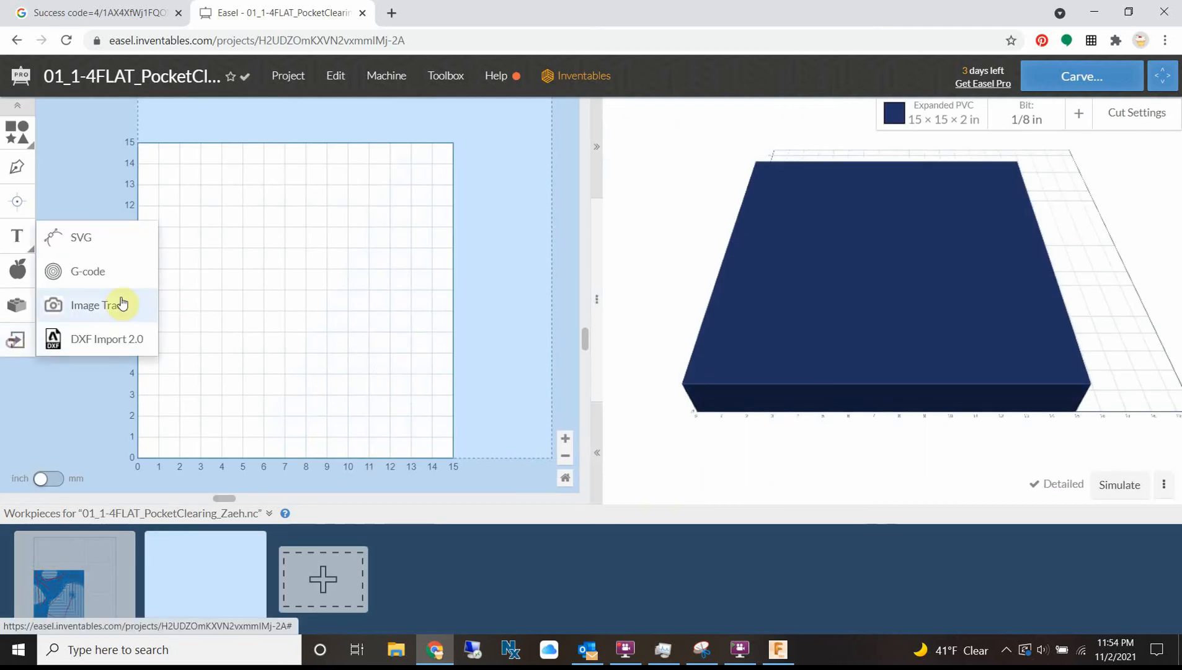
left_click(85, 278)
left_click(429, 136)
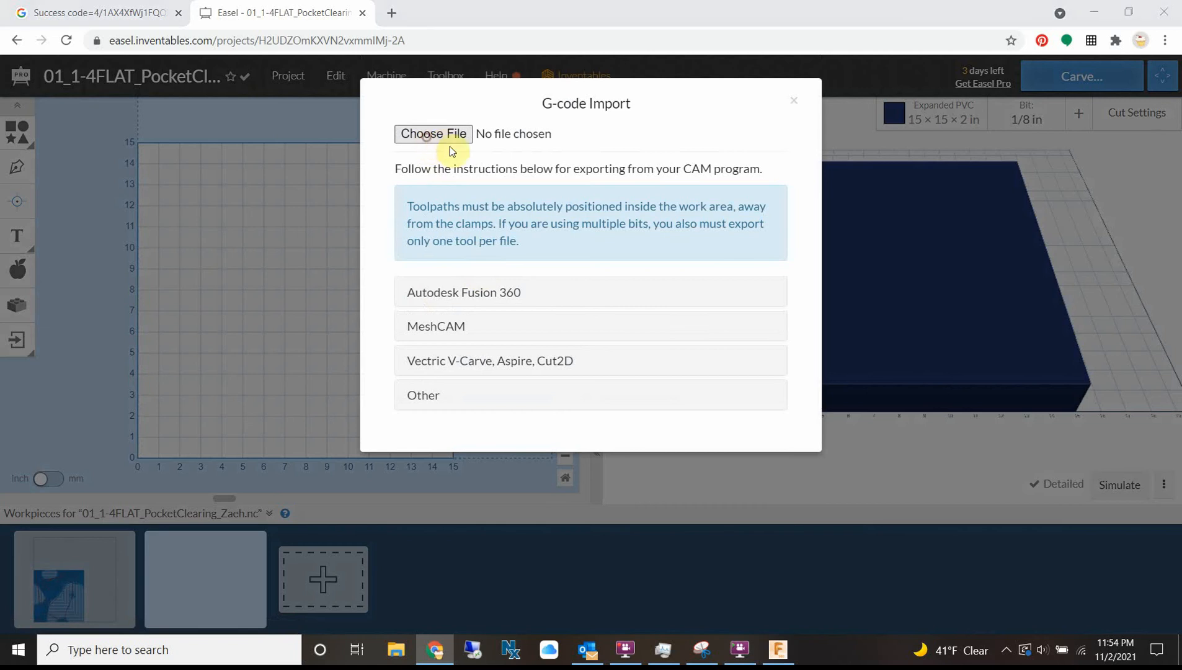
left_click(214, 129)
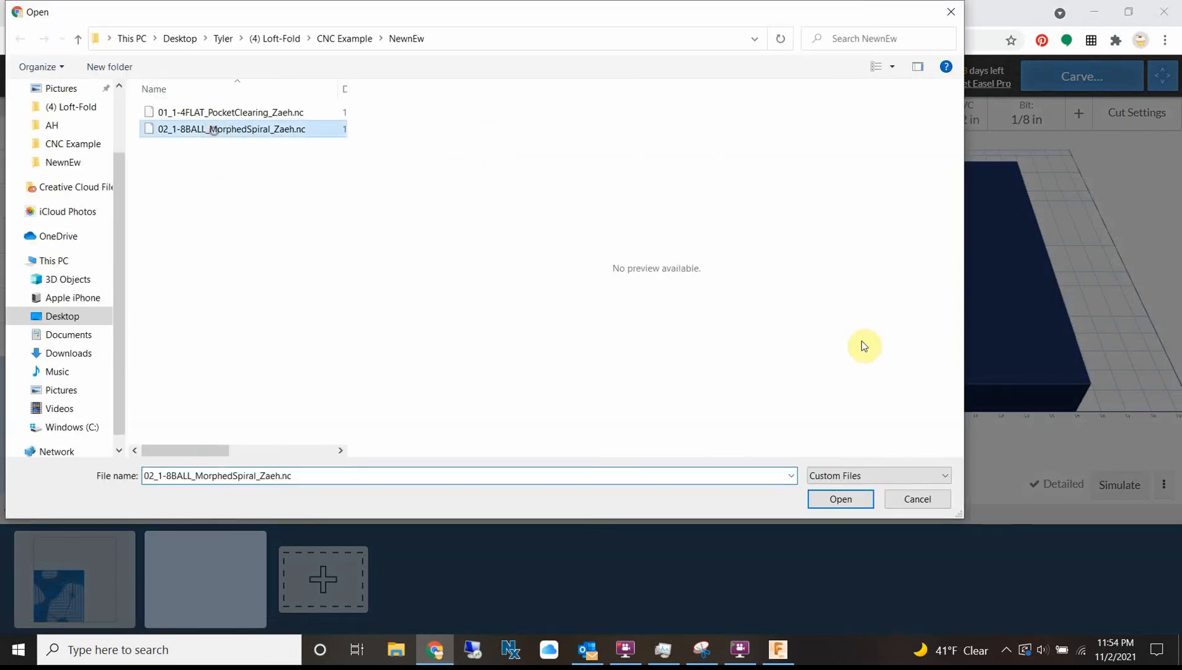
left_click(841, 499)
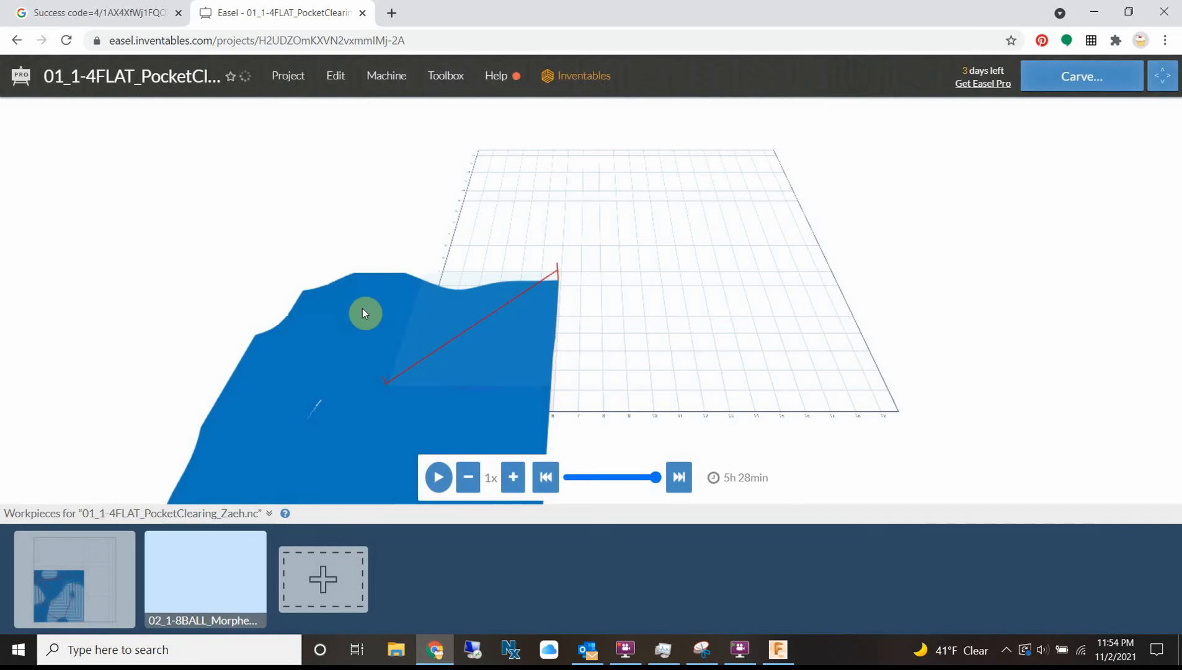
Orbit and zoom the ball spiral toolpath's 3D preview, then return to Fusion 360.
scroll(356, 319, "down", 10)
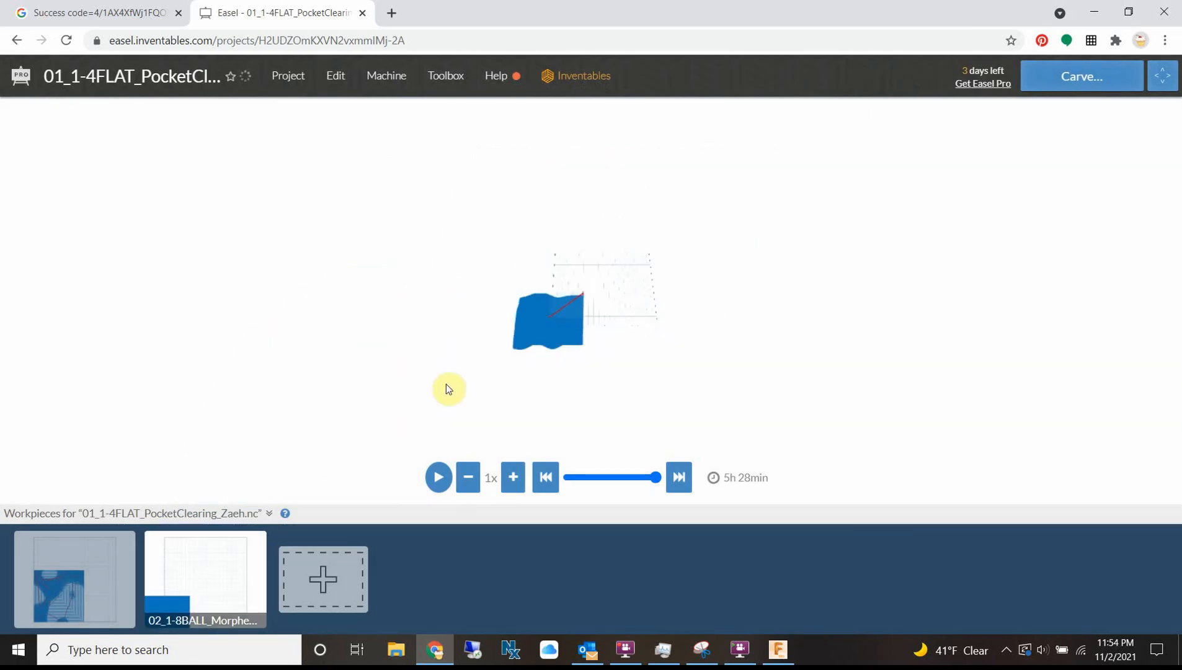
scroll(449, 389, "up", 10)
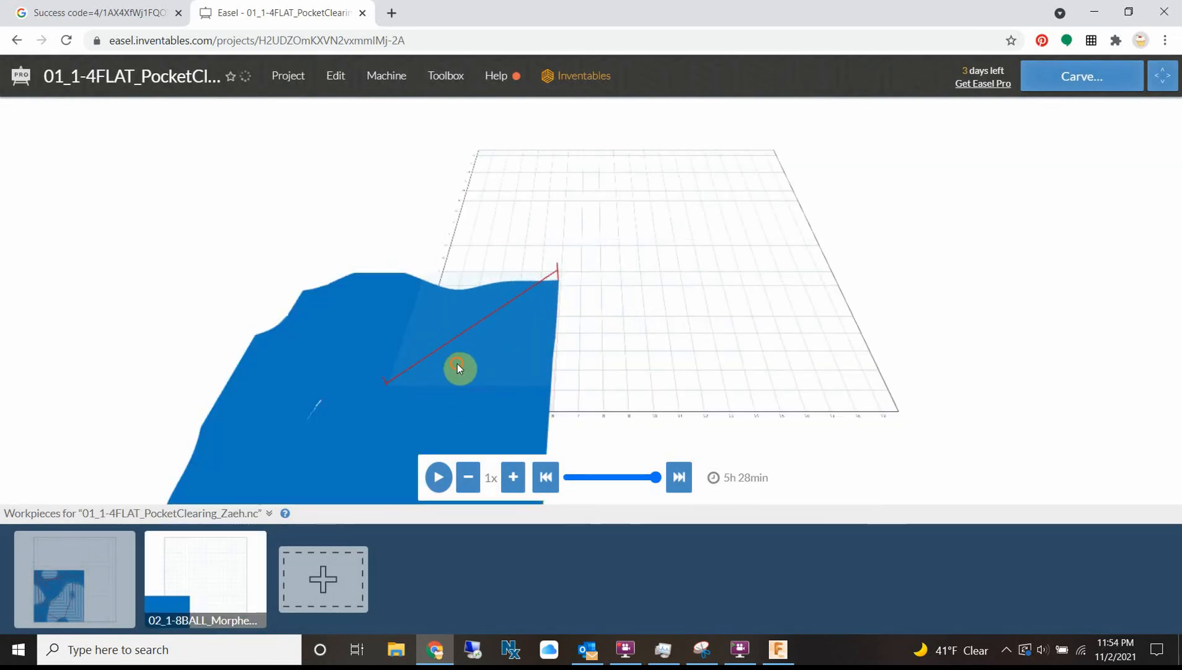
left_click_drag(457, 364, 480, 83)
left_click_drag(337, 356, 176, 360)
scroll(463, 280, "up", 5)
scroll(283, 240, "down", 2)
scroll(207, 271, "down", 10)
left_click(428, 319)
scroll(328, 306, "up", 6)
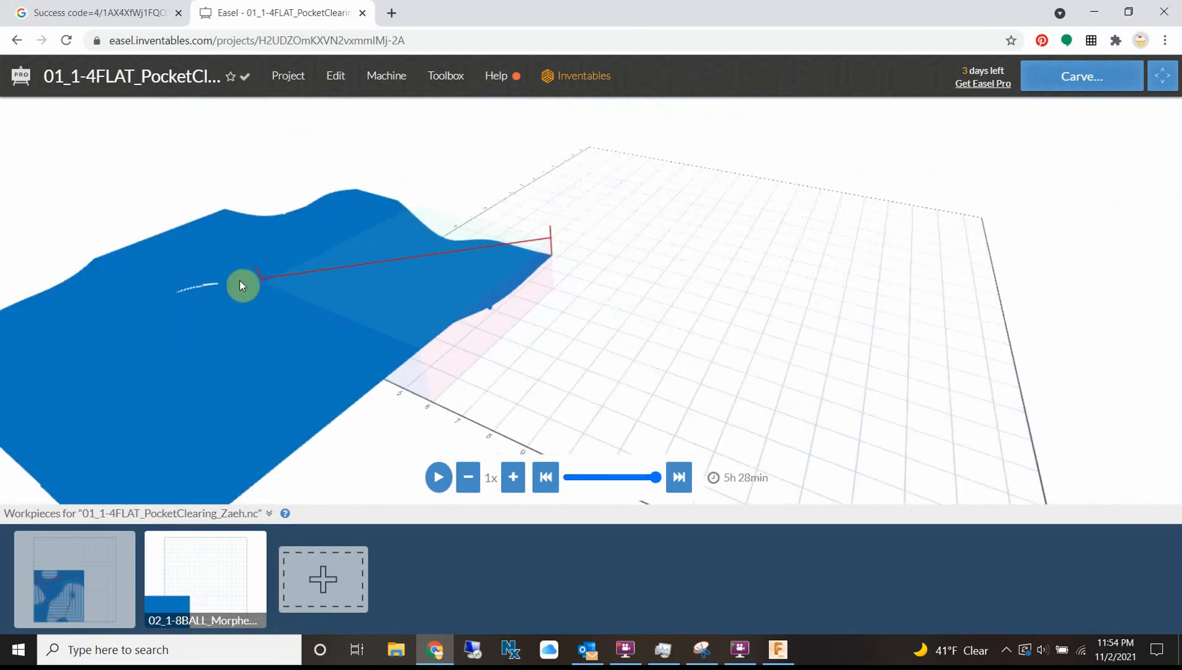
scroll(132, 312, "up", 3)
scroll(68, 259, "up", 3)
scroll(390, 184, "down", 10)
left_click_drag(351, 296, 457, 255)
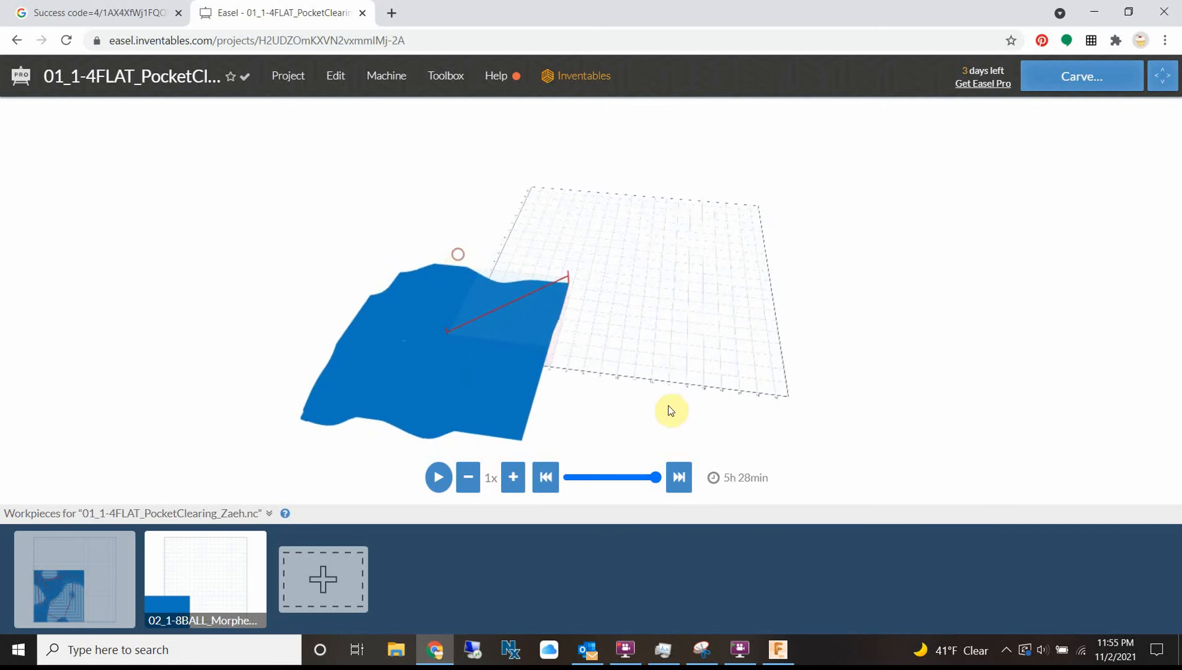
left_click_drag(454, 383, 454, 389)
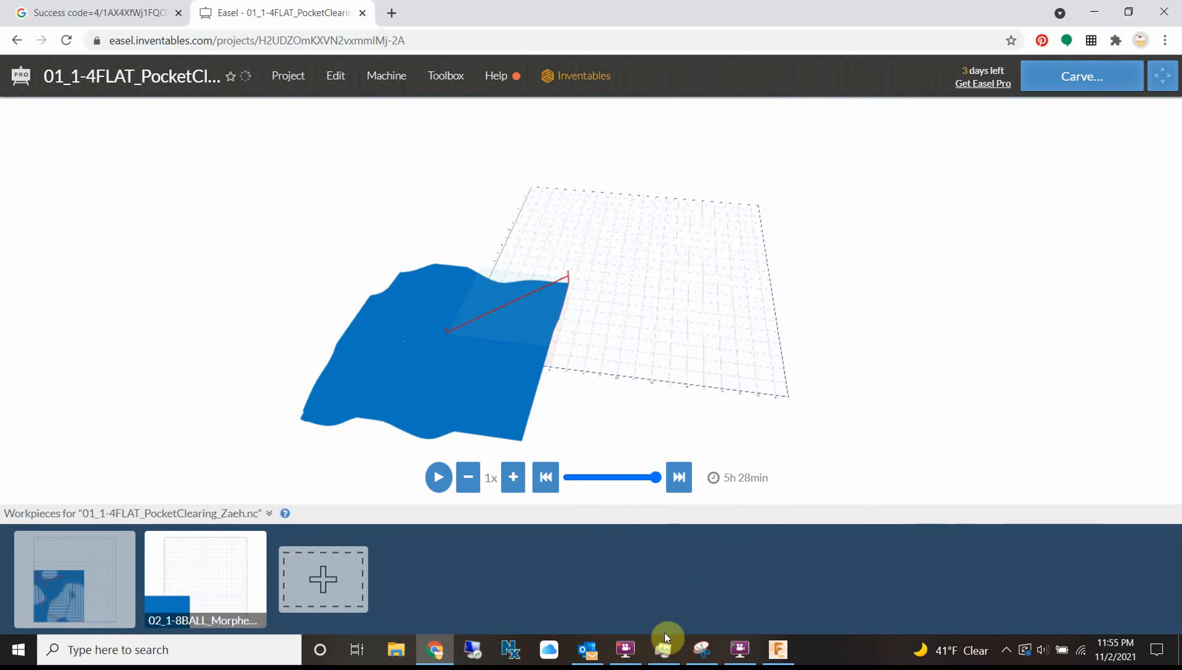
left_click(778, 650)
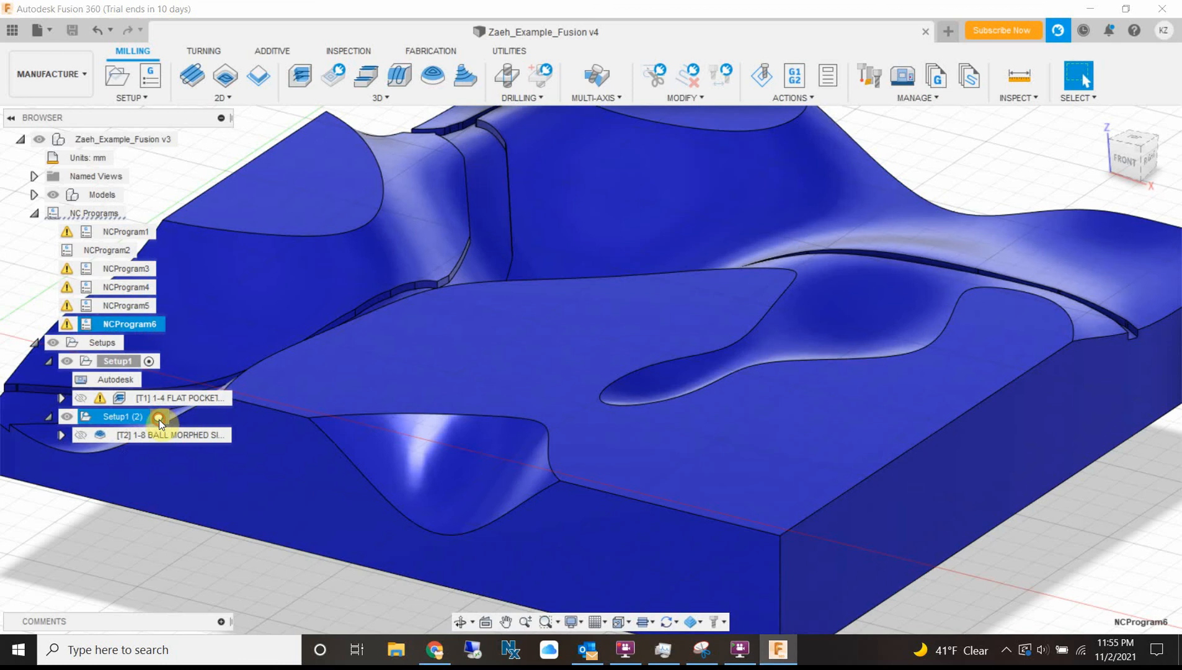
Activate Setup1 (2) and preview the flat pocket clearing and ball morphed spiral toolpaths.
left_click(161, 416)
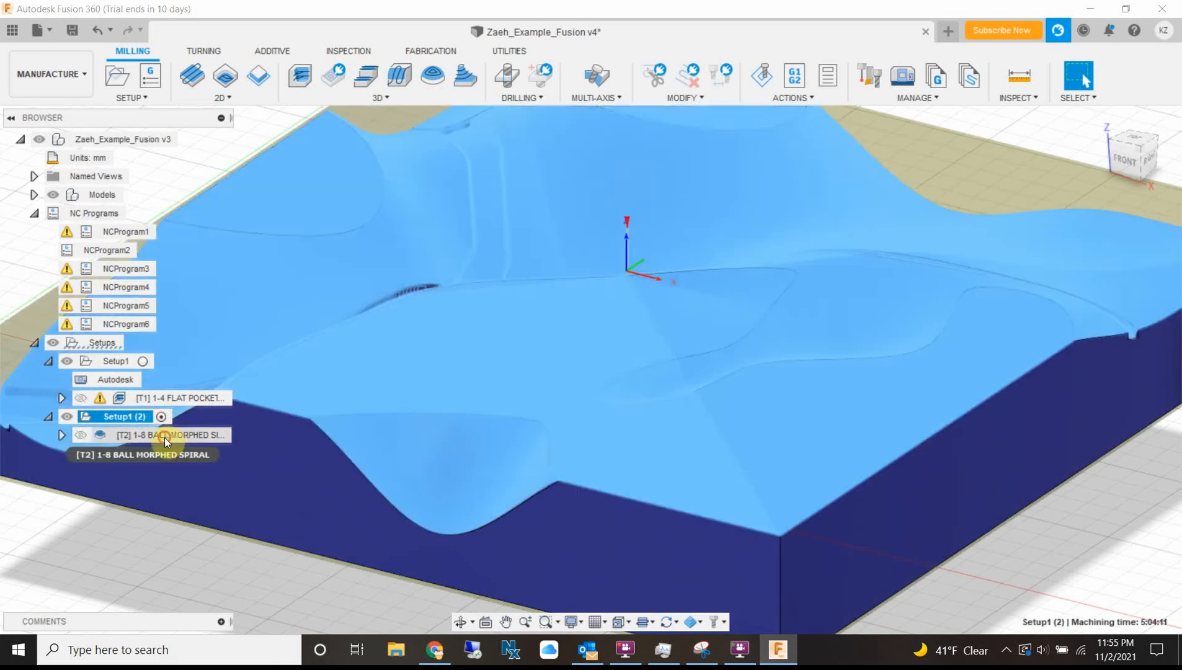
left_click(194, 435)
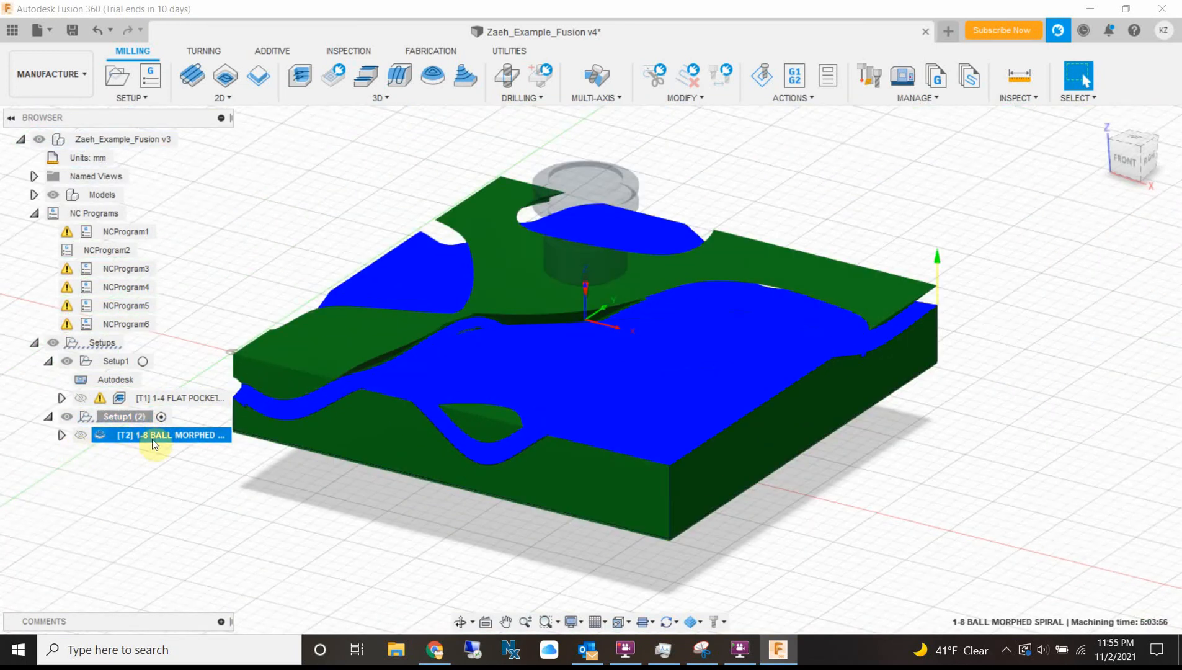
left_click(168, 435)
scroll(338, 320, "up", 3)
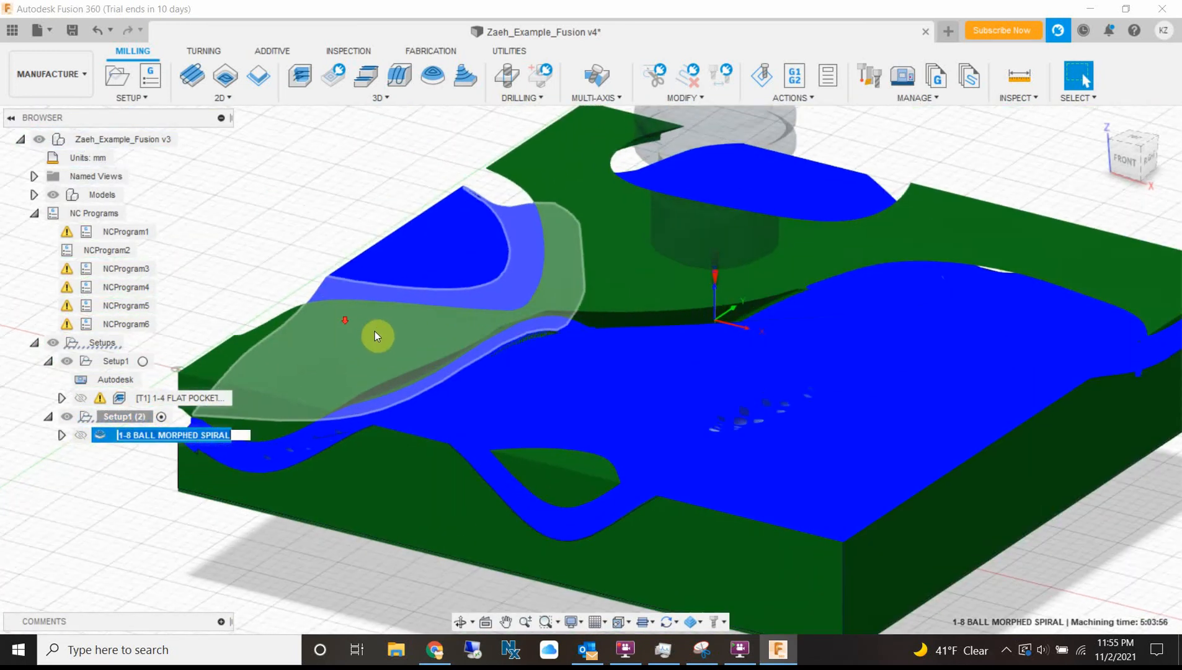
scroll(376, 335, "down", 4)
left_click(132, 401)
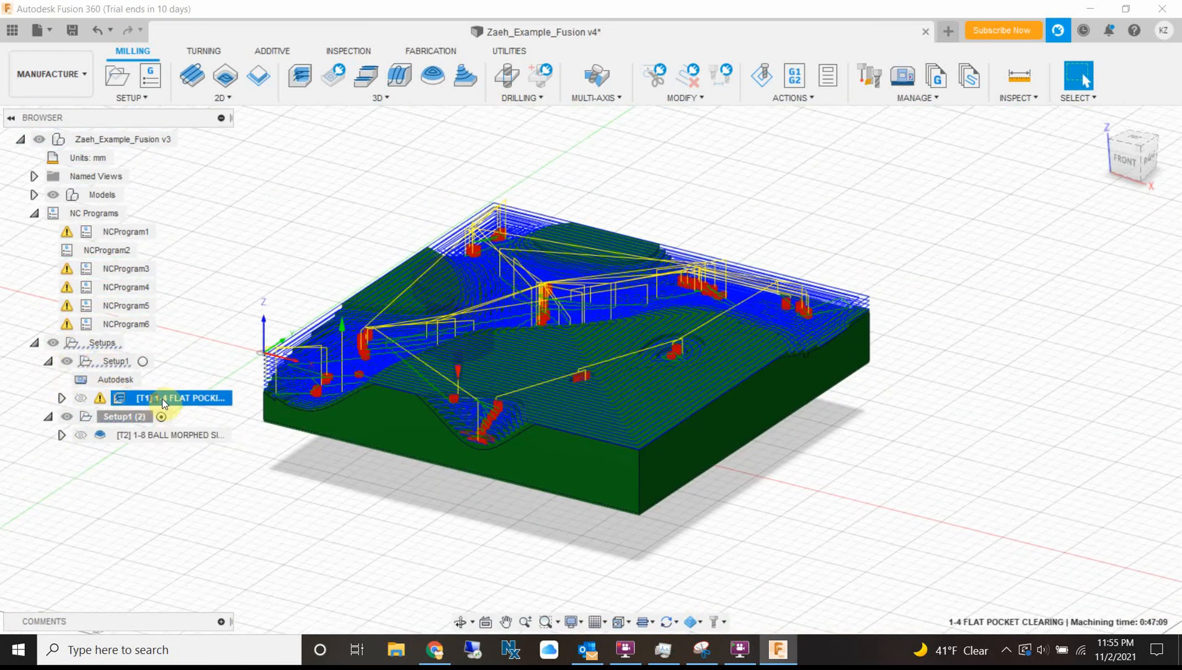
left_click(163, 434)
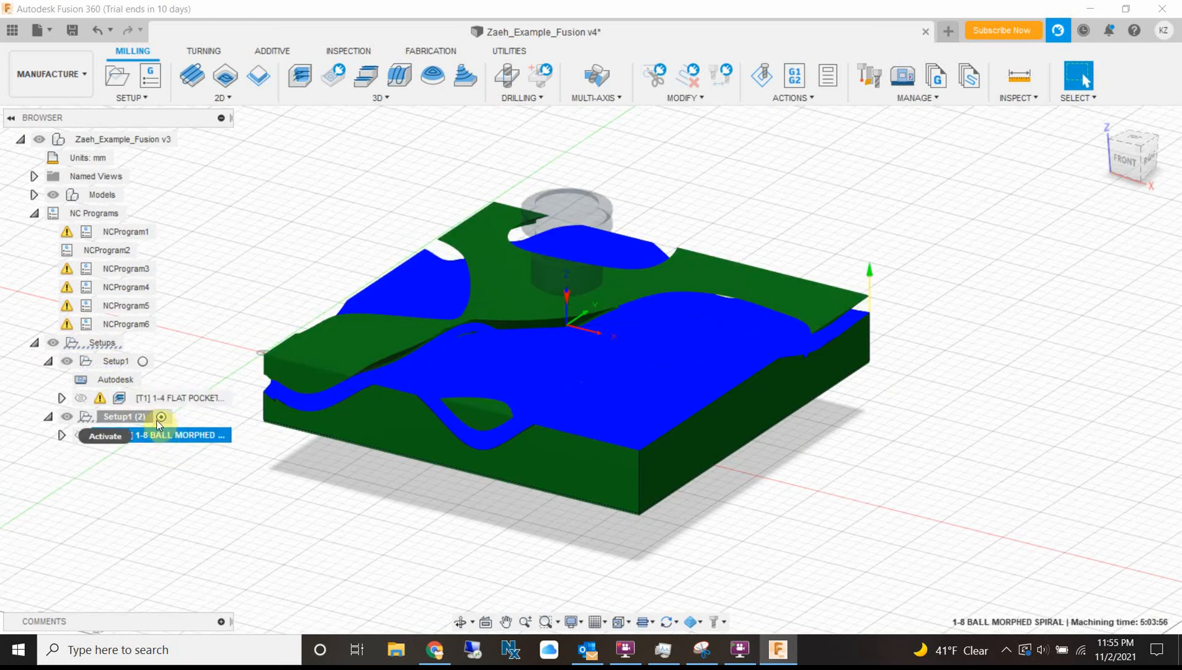
left_click(153, 418)
left_click(160, 433)
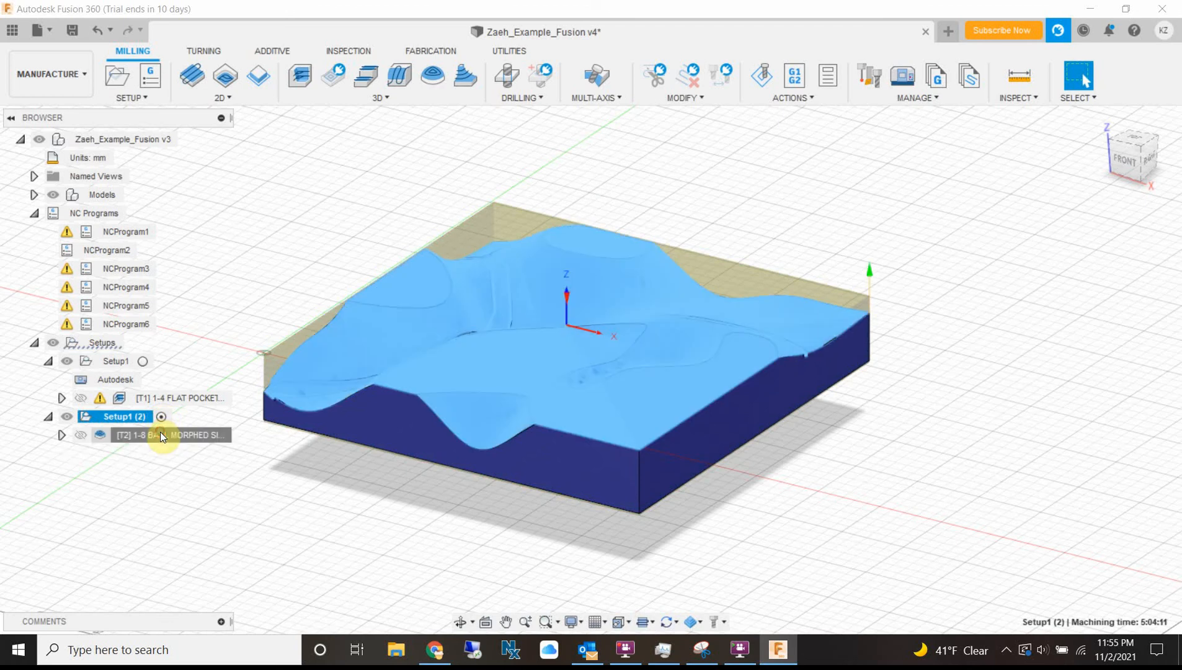
Reselect Setup1 (2) and open its setup settings for editing.
left_click(162, 418)
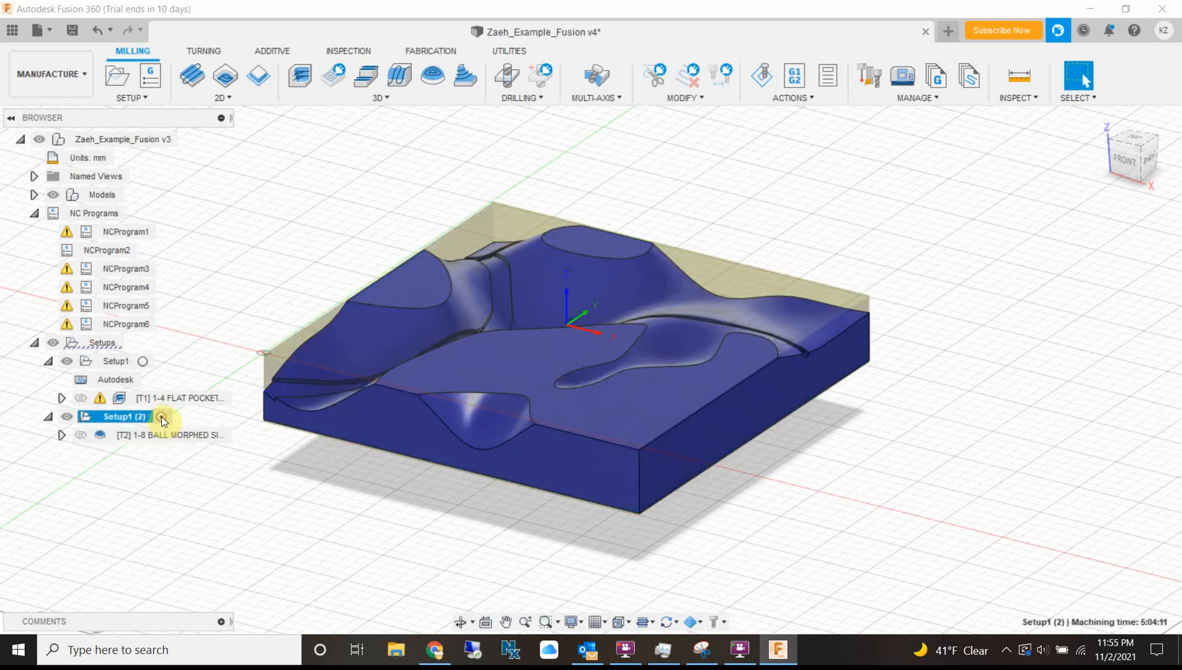
left_click(157, 442)
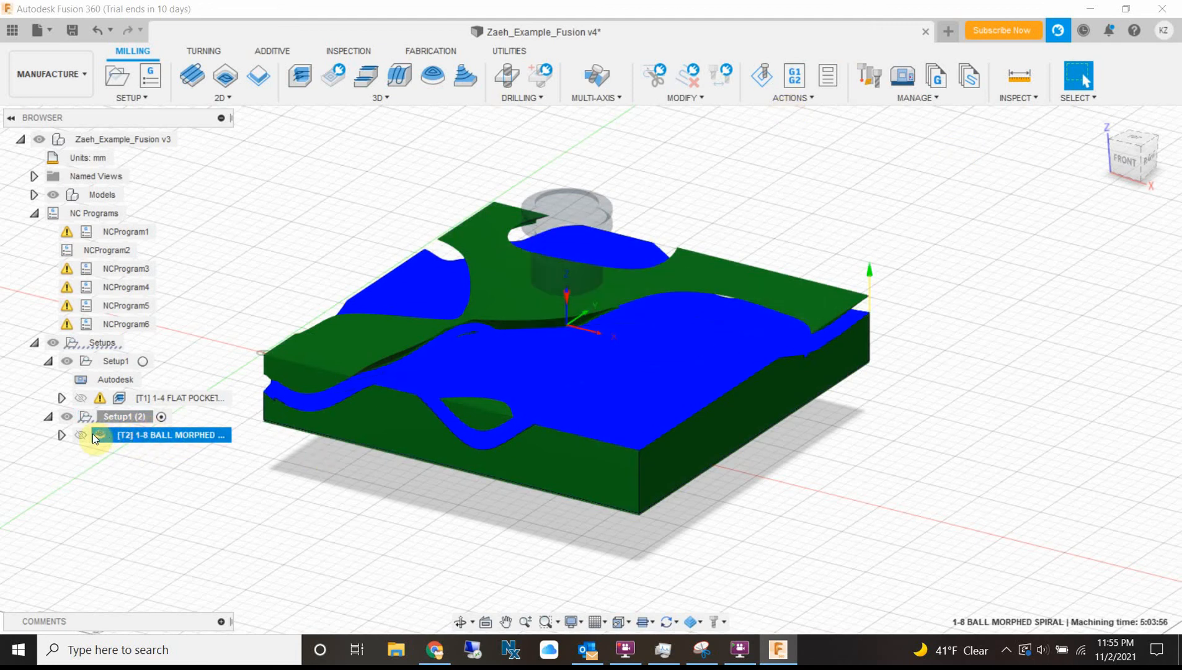
left_click(113, 415)
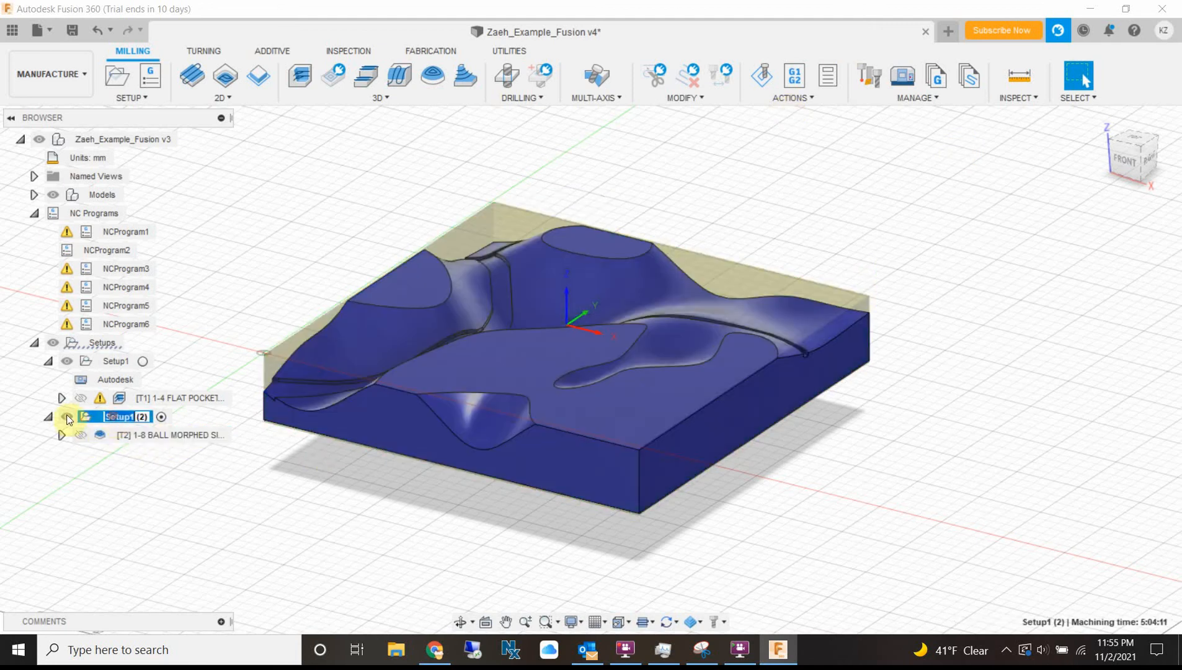
left_click(139, 418)
double_click(159, 417)
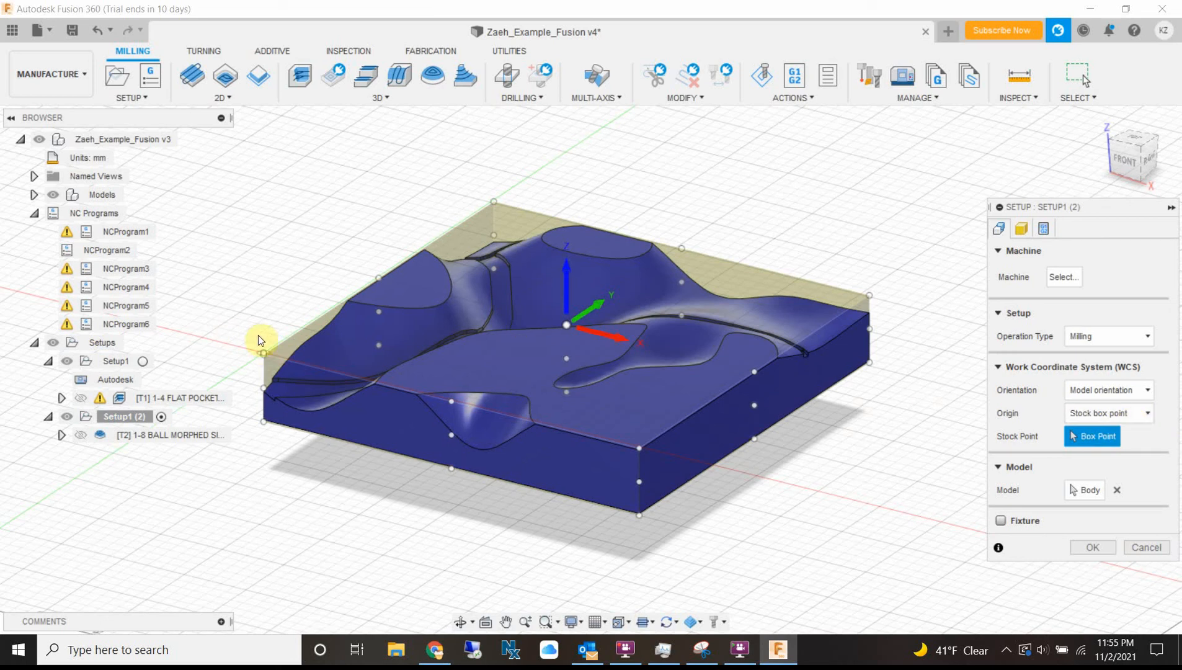
Set Setup1 (2)'s origin to Selected point and assign the Autodesk Generic 3-axis machine.
left_click(1110, 413)
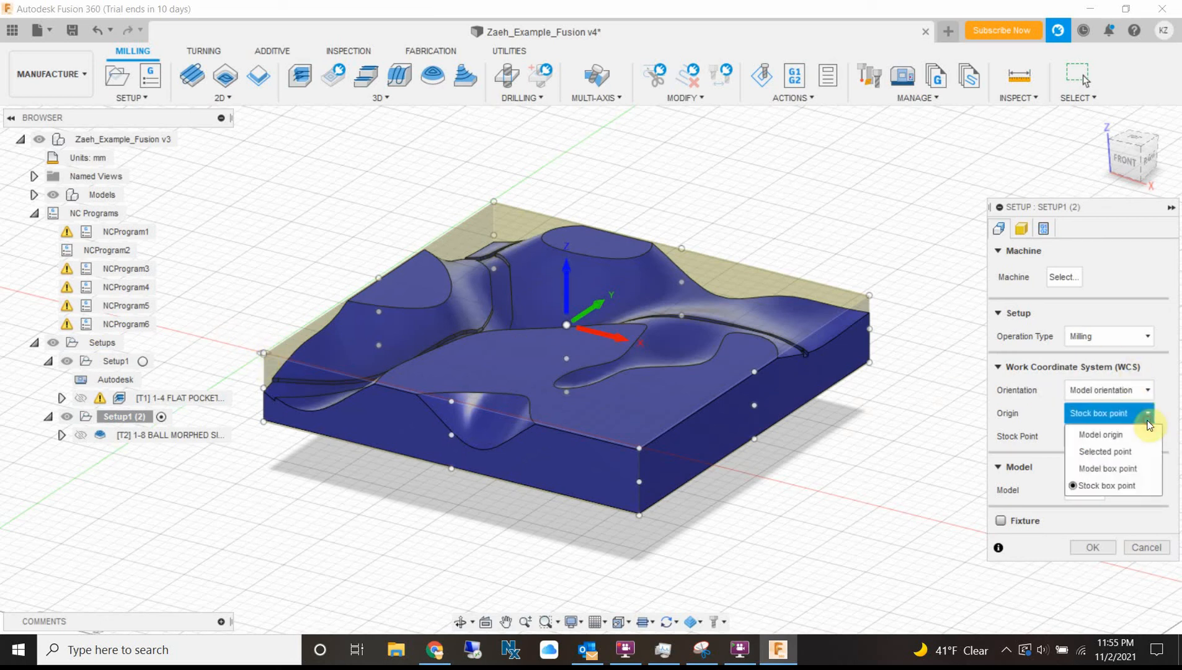
left_click(1082, 448)
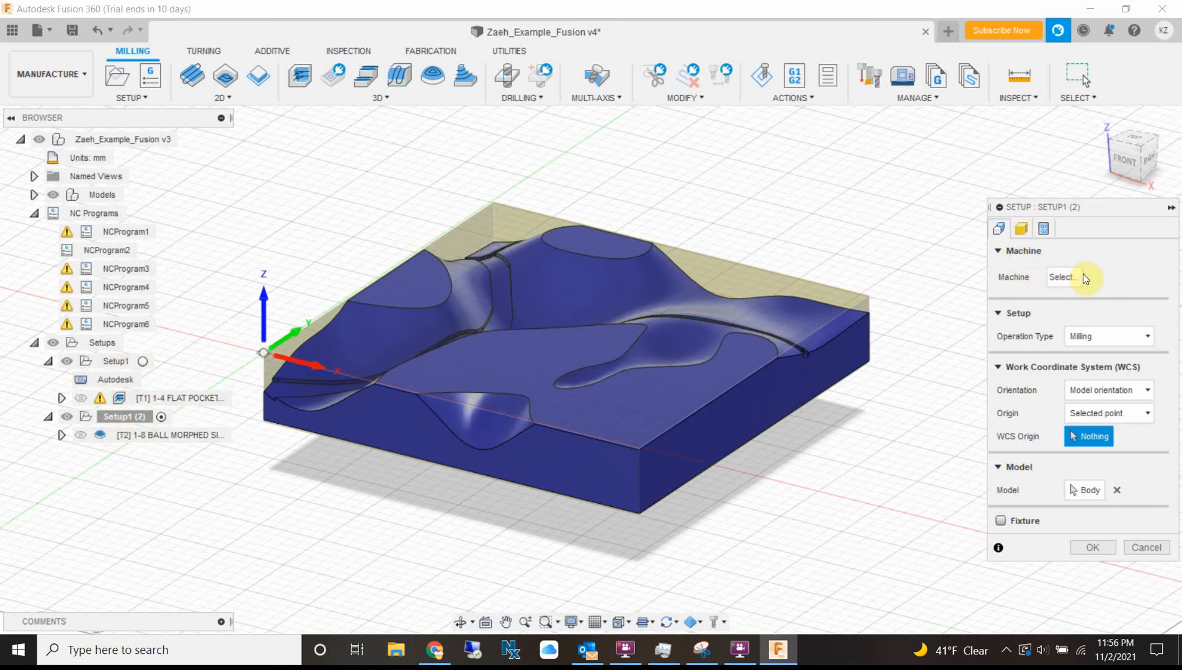
left_click(1064, 281)
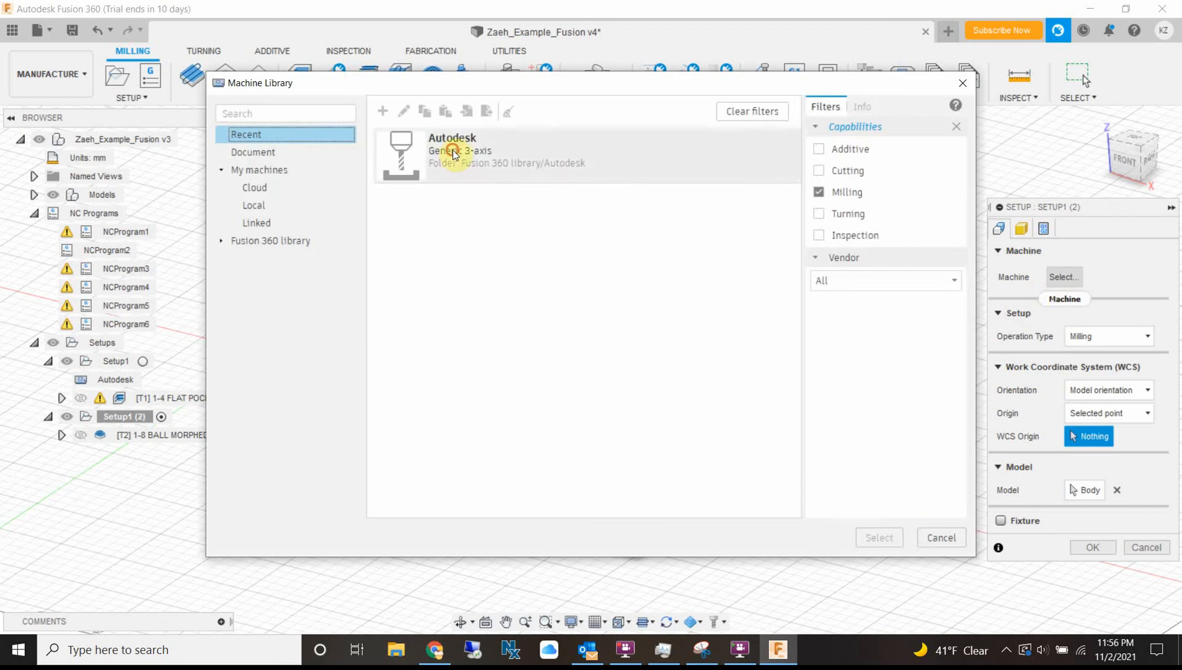
left_click(449, 152)
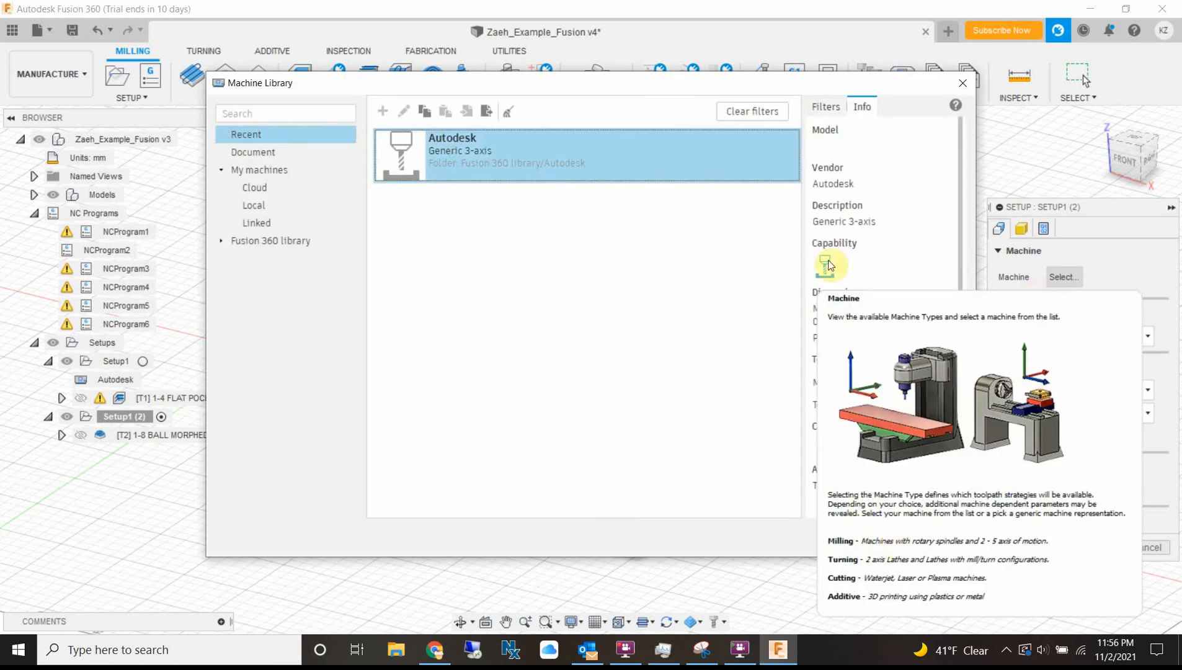
left_click_drag(640, 90, 504, 50)
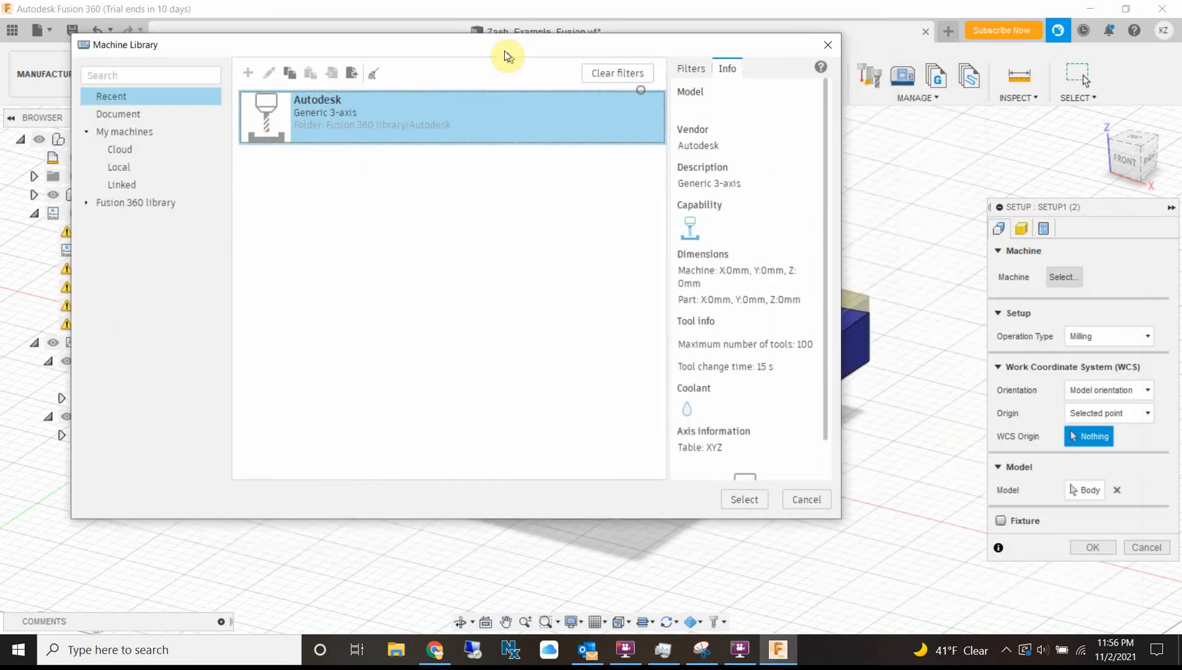
left_click(742, 498)
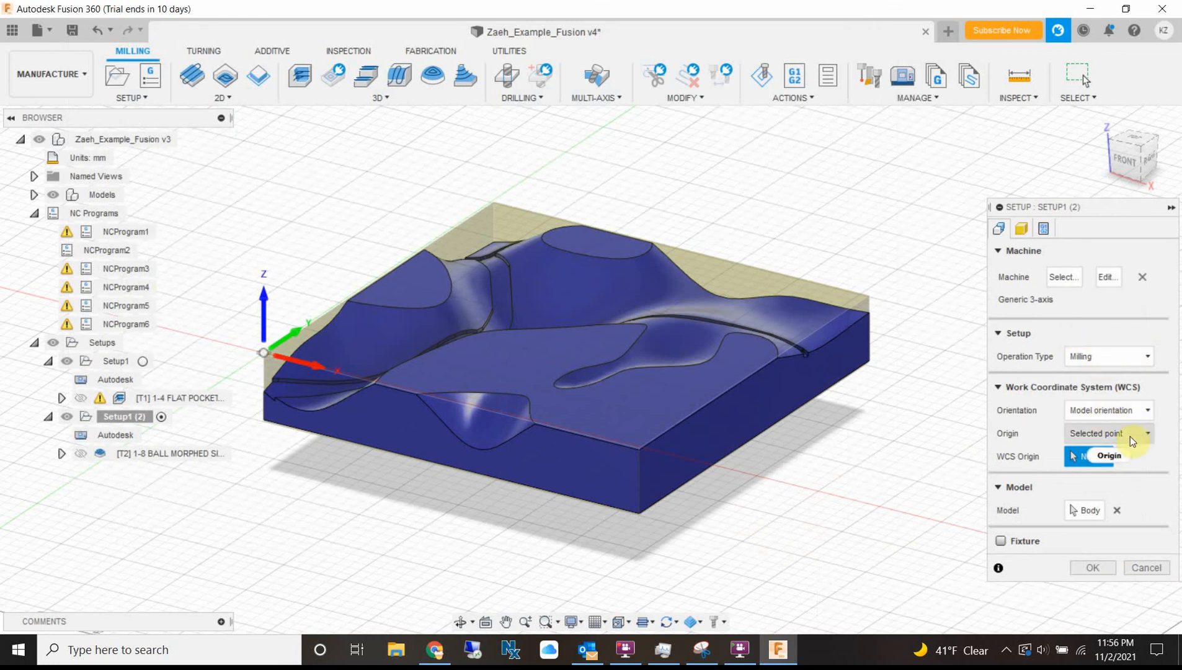
left_click(1156, 458)
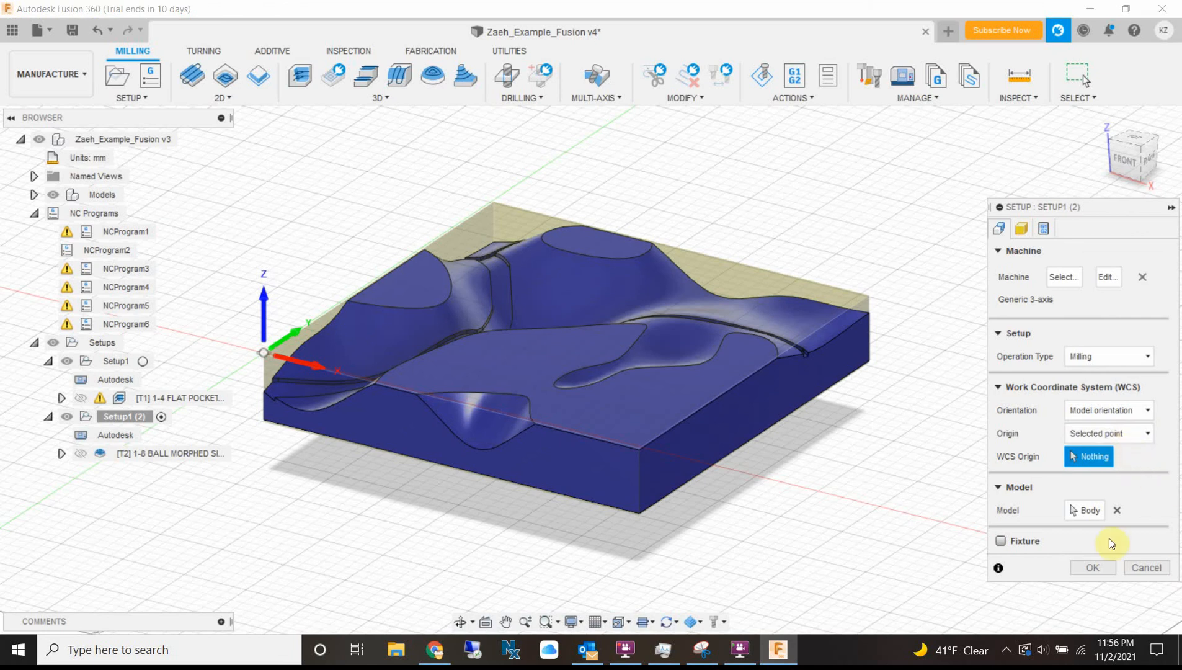
left_click(1022, 228)
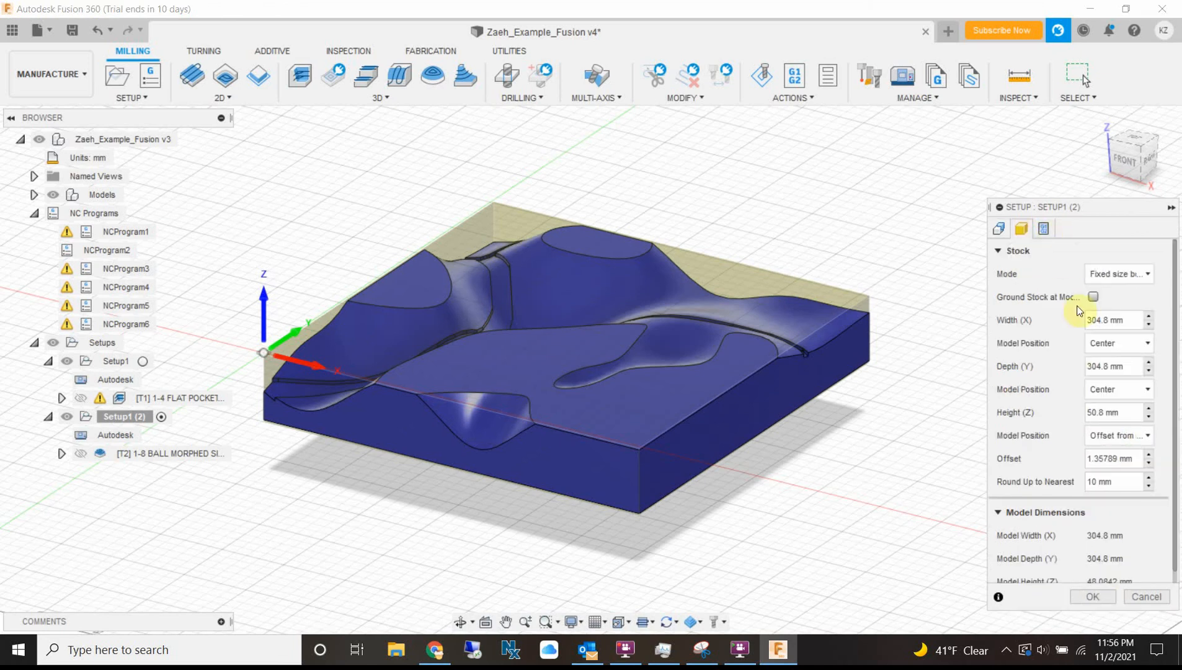
Resize Setup1 (2)'s stock box to 15 in × 15 in × 2 in and confirm the setup.
left_click(1130, 319)
type("15in")
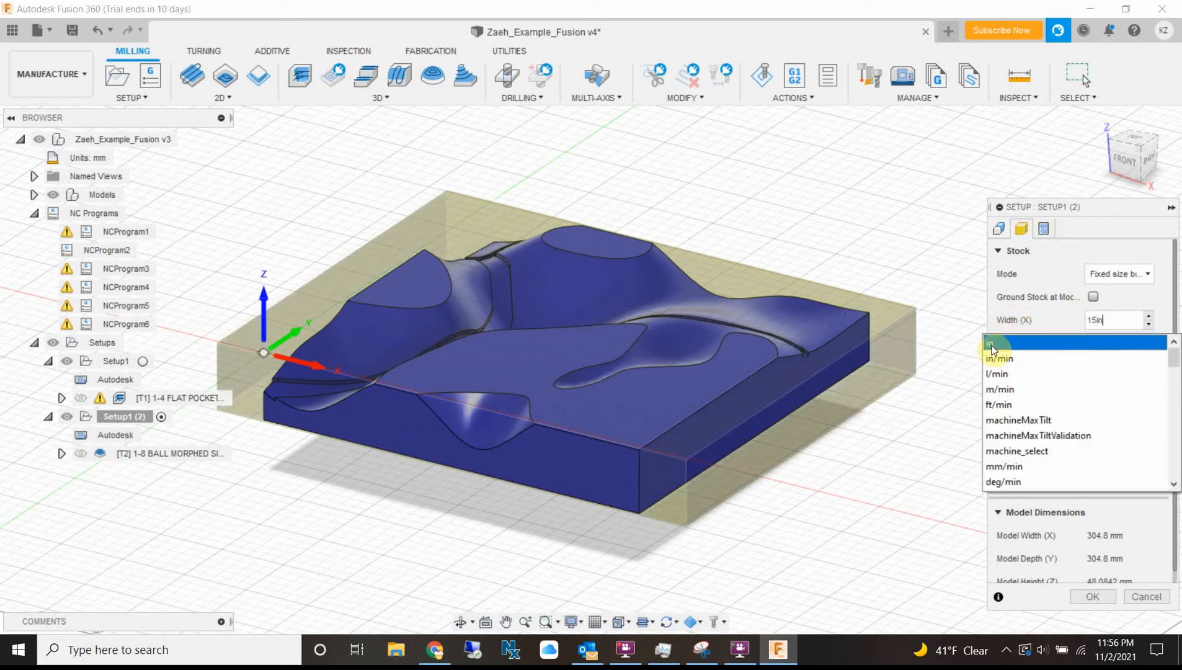
left_click(993, 344)
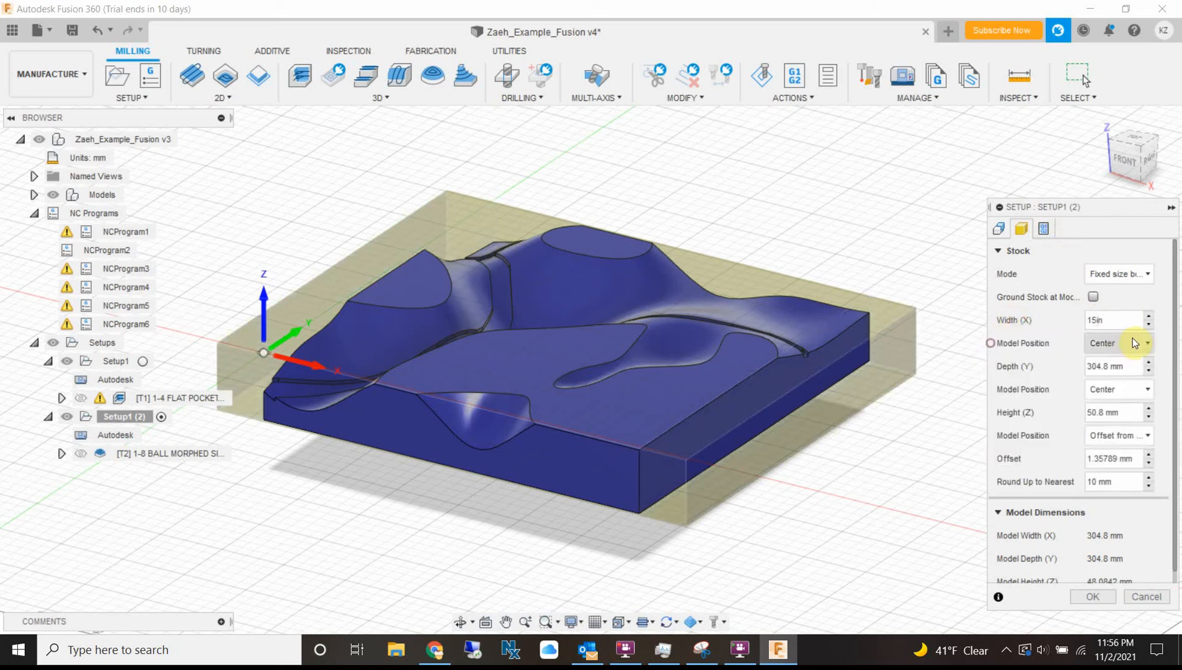
left_click(1131, 364)
type("15in")
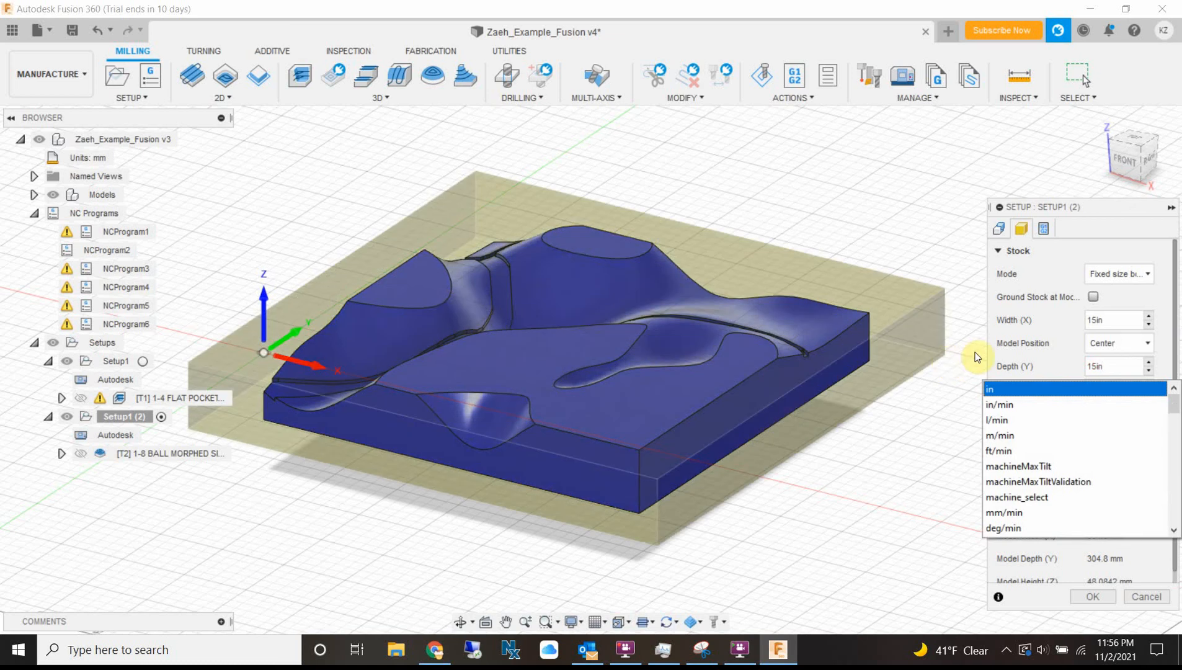
left_click(1051, 372)
left_click(1132, 412)
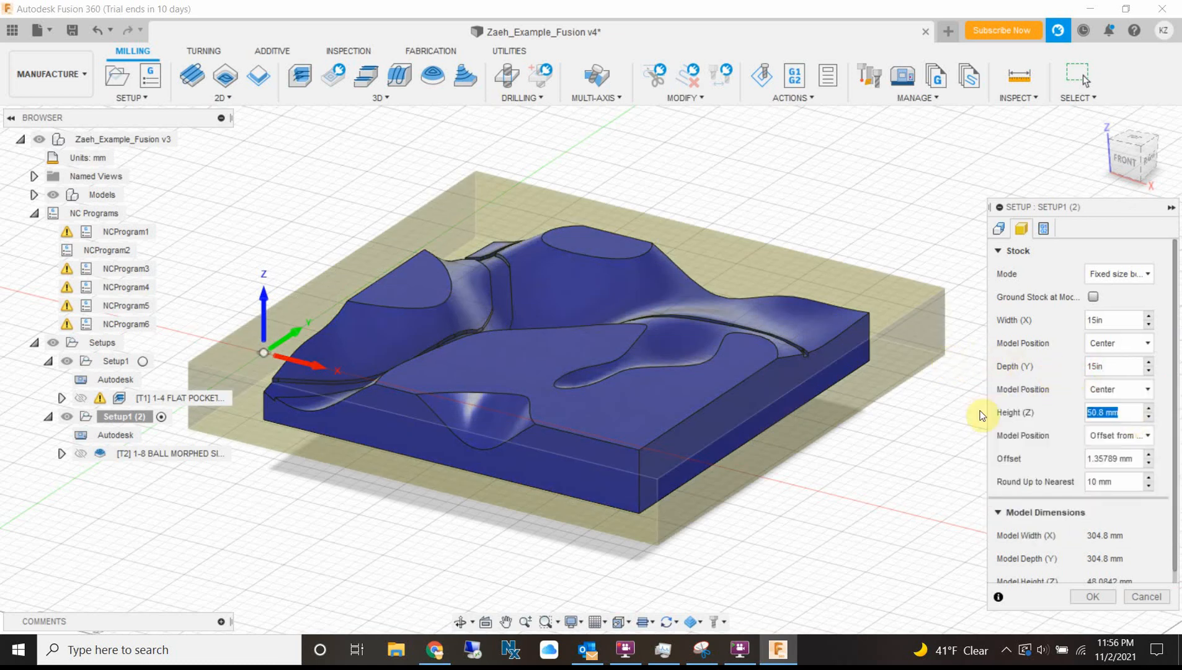
type("2in")
left_click(1003, 433)
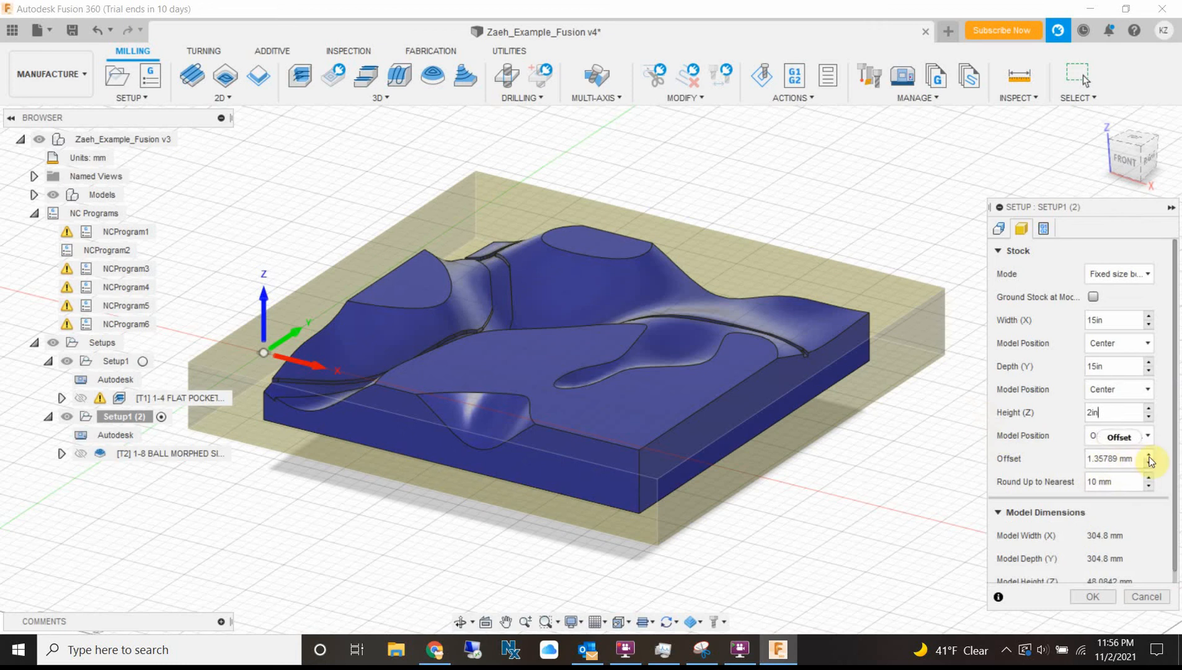
scroll(1087, 545, "down", 1)
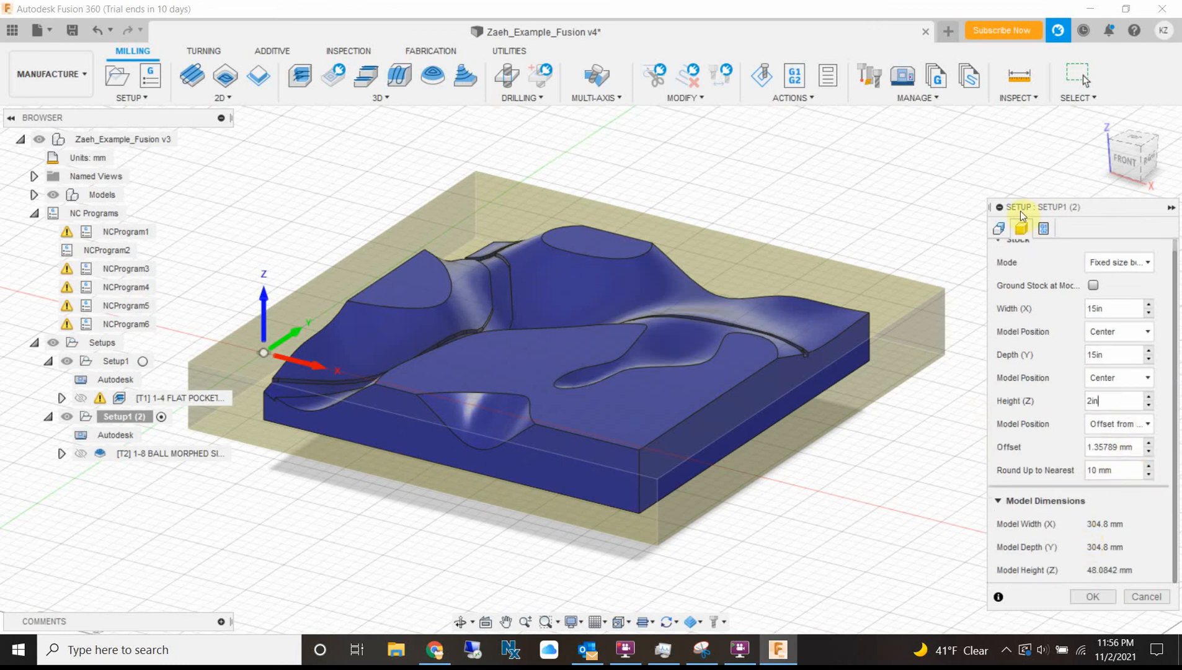
left_click(1043, 228)
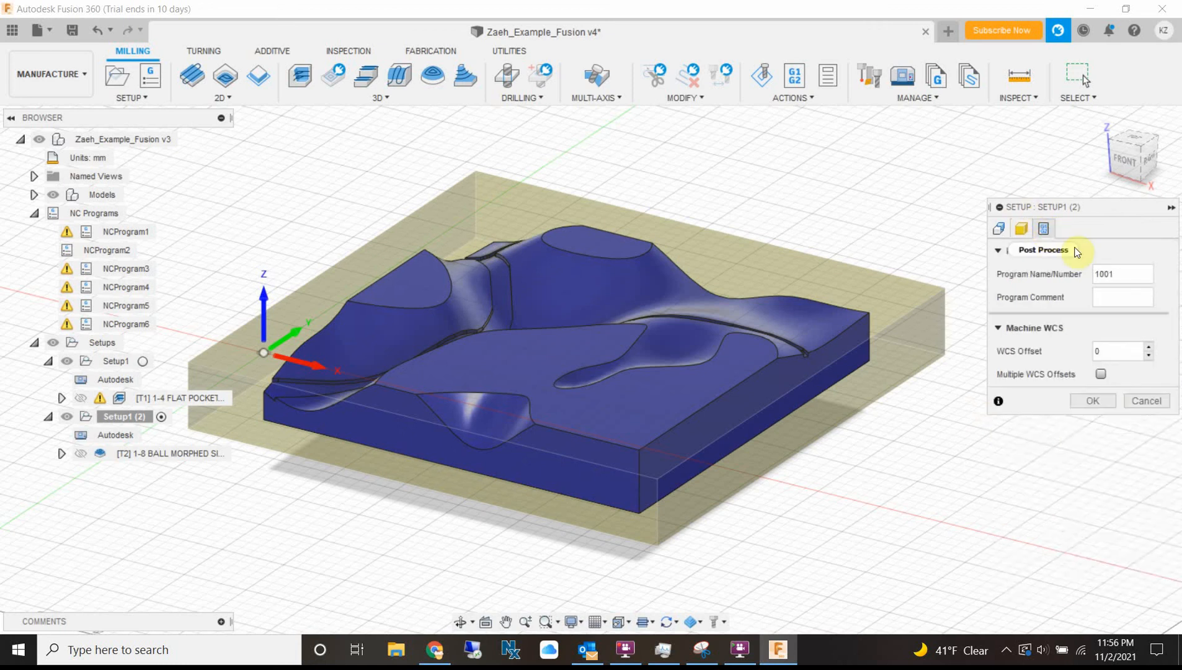
left_click(1094, 401)
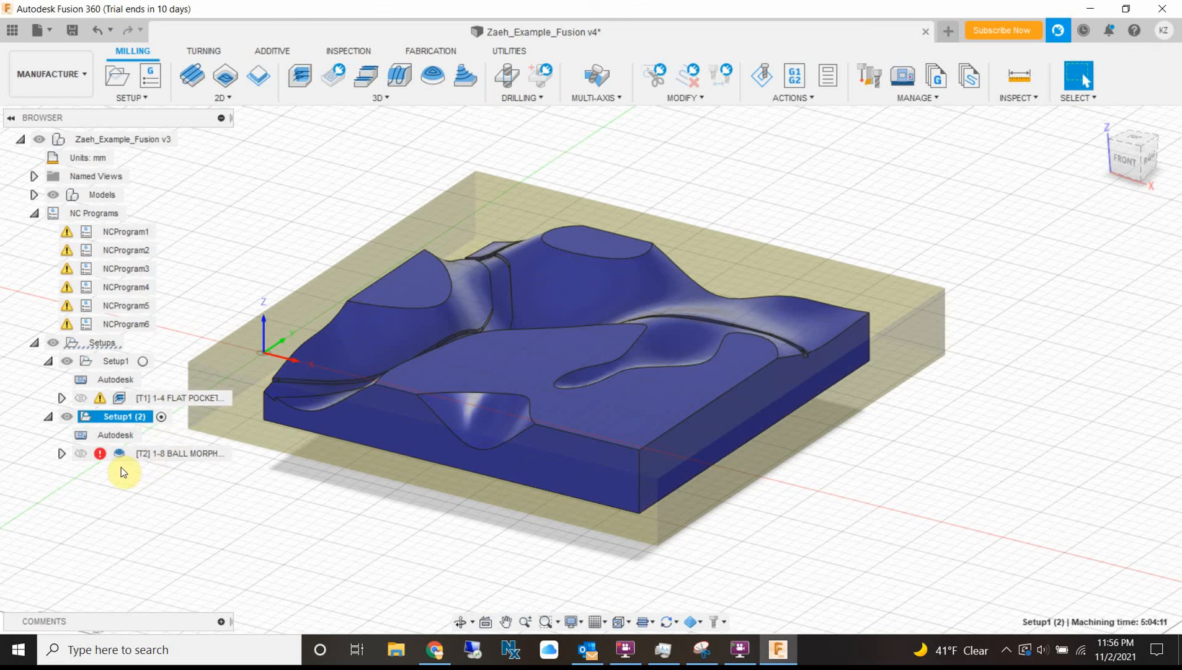
Select the 1-8 BALL MORPHED SPIRAL operation and review its error log.
left_click(97, 456)
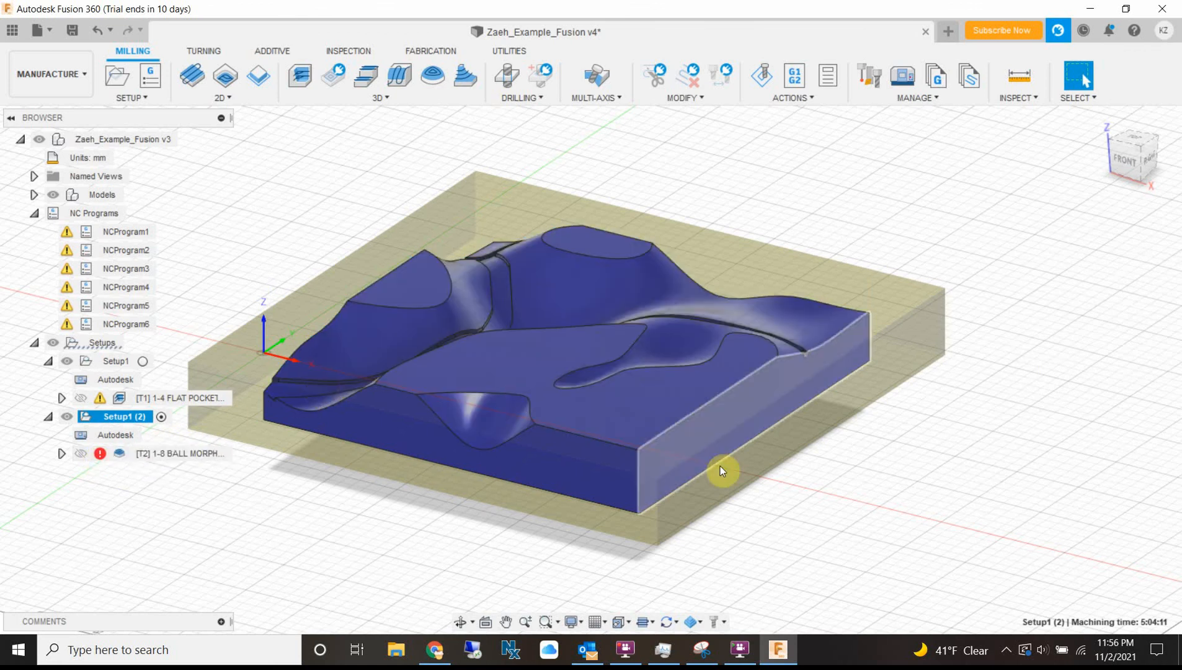
left_click(106, 456)
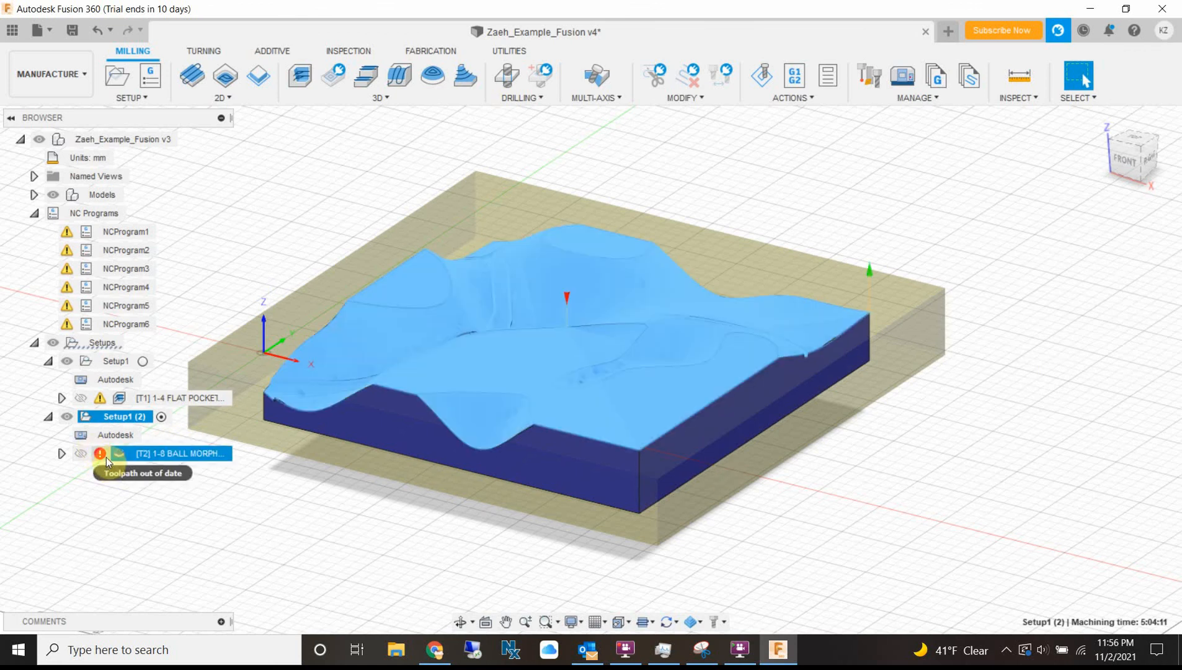
left_click(107, 457)
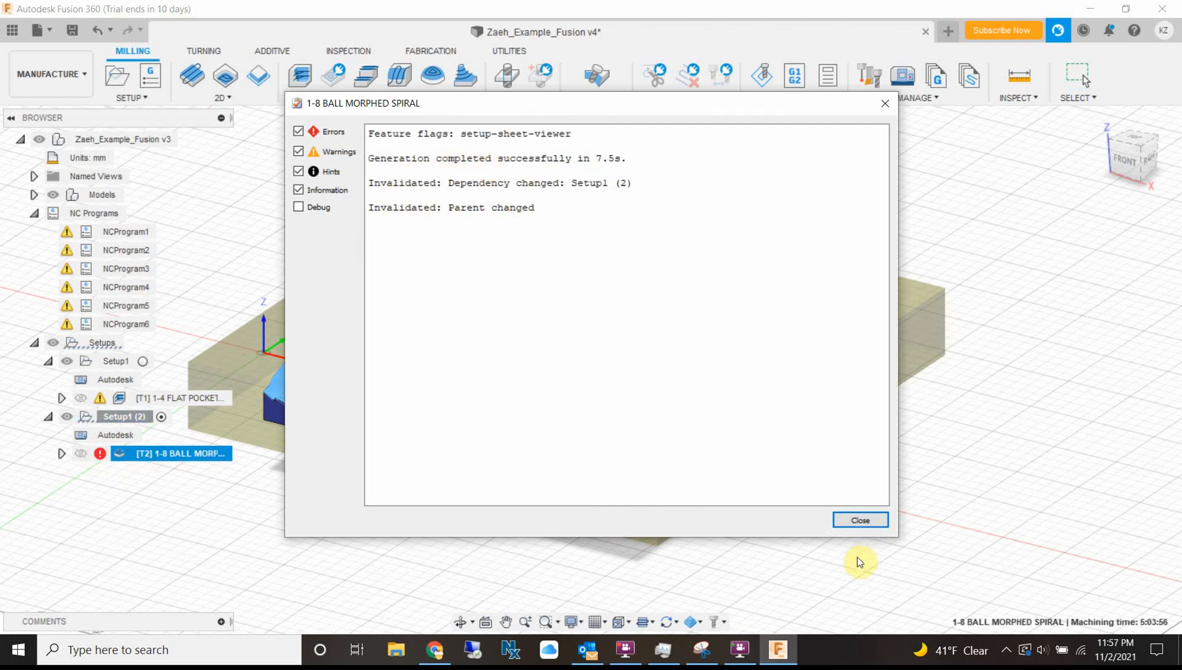
left_click(861, 520)
Generate the out-of-date ball morphed spiral toolpath again and check it finished.
right_click(181, 457)
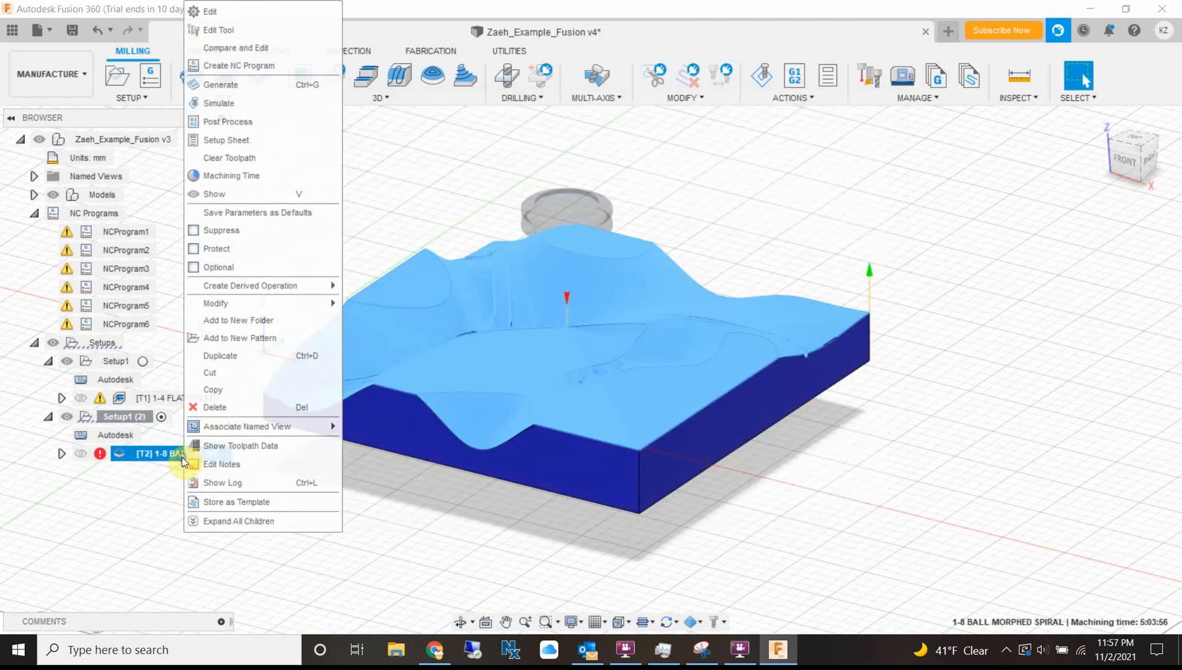
left_click(239, 83)
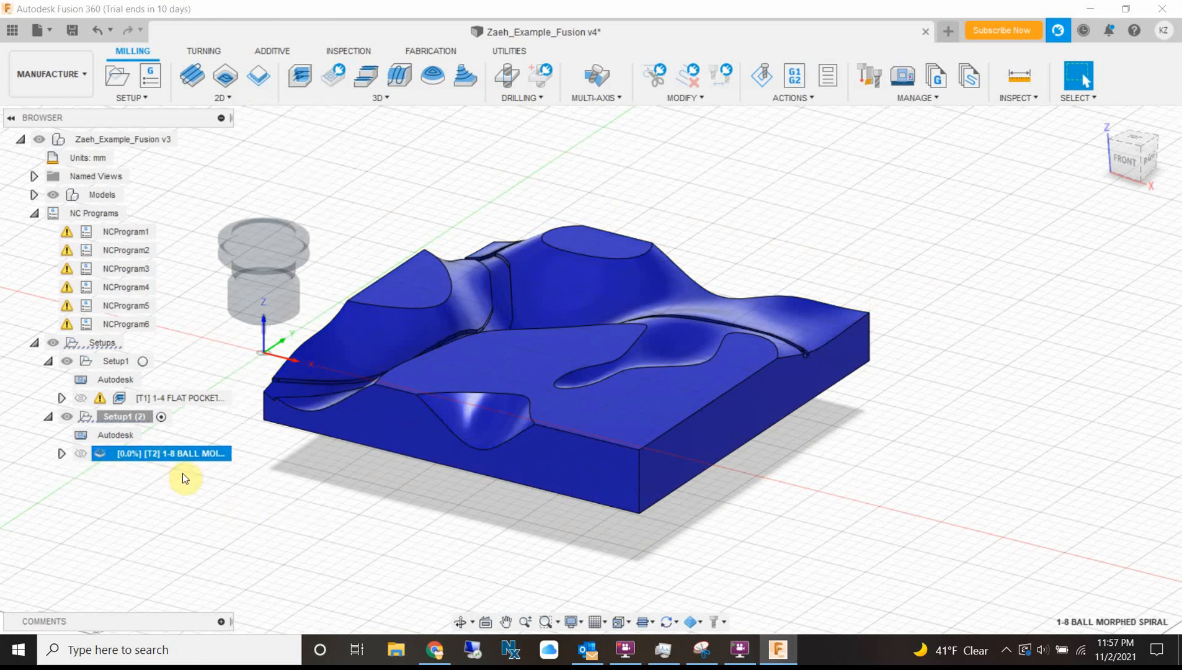
left_click(169, 484)
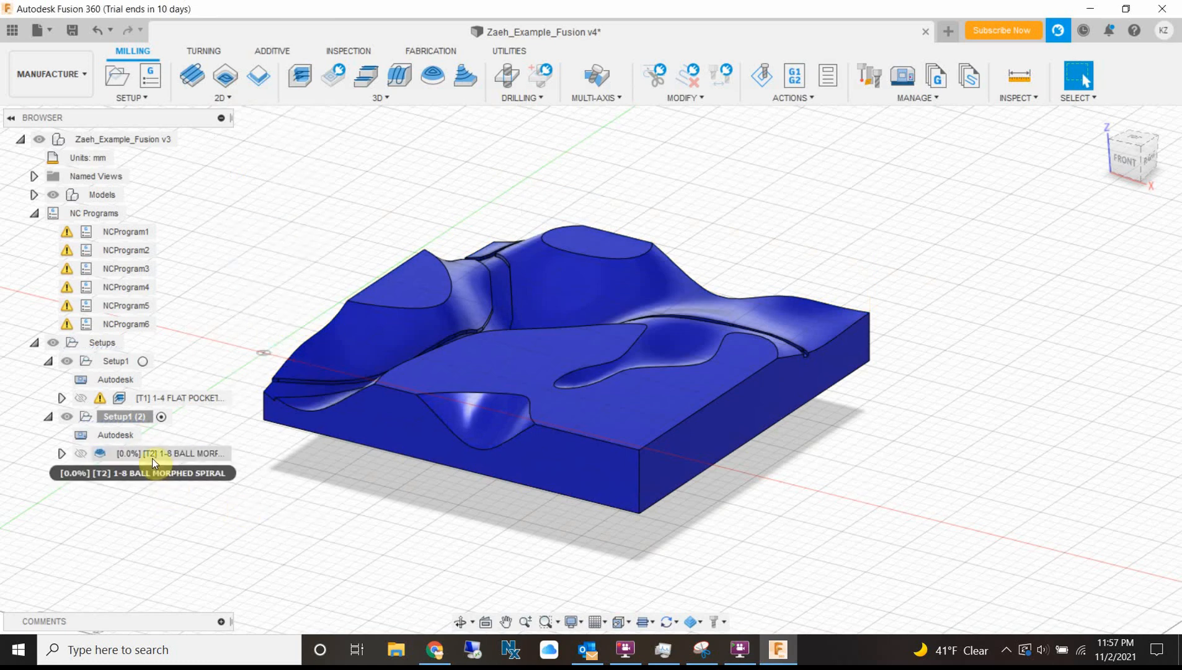
left_click(152, 458)
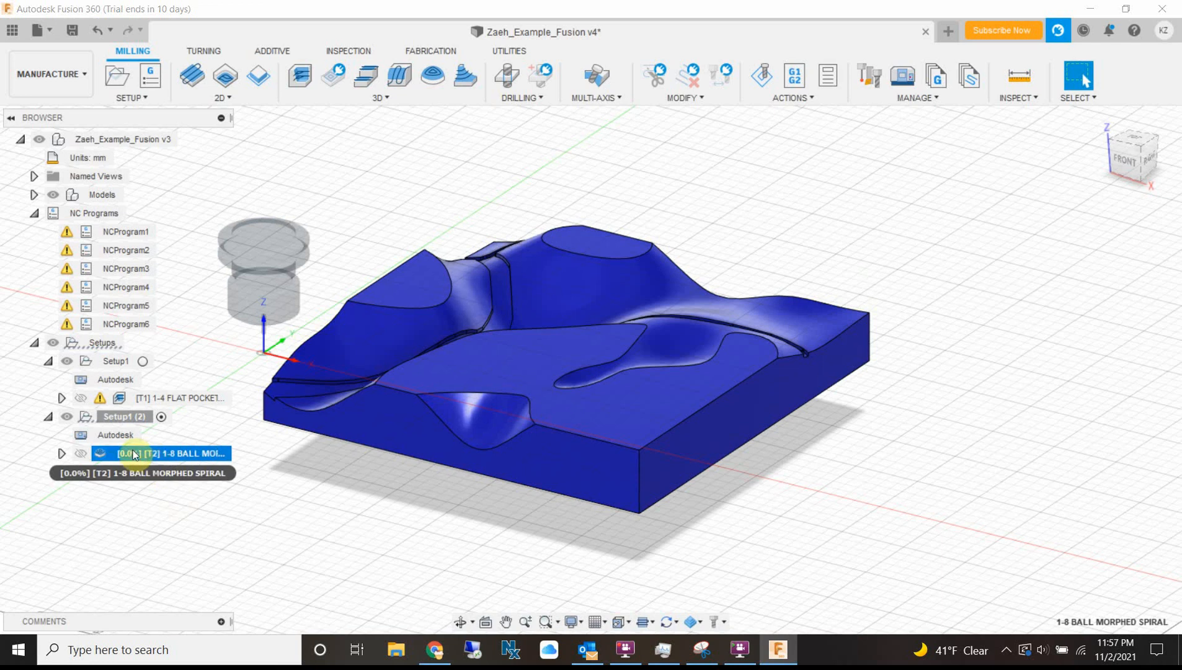
left_click(134, 454)
left_click(174, 481)
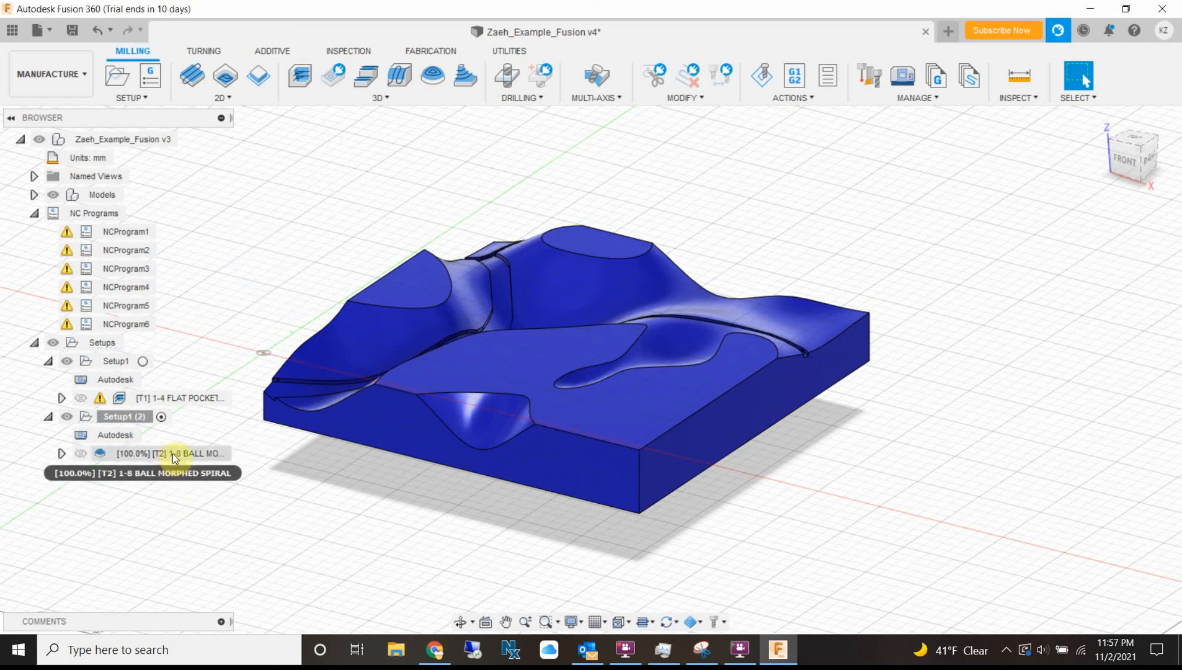
left_click(172, 453)
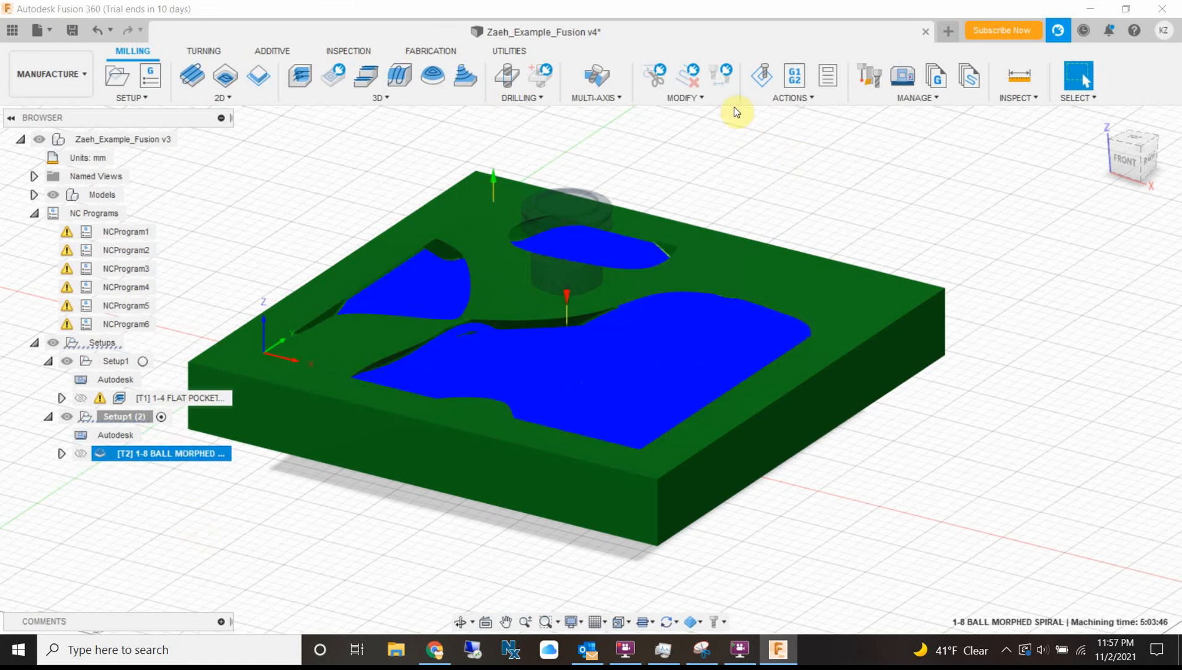
Post NCProgram7 with the Easel post as 02_1-8BALL_RETRY into the NewnEw folder, then minimize Fusion.
left_click(796, 99)
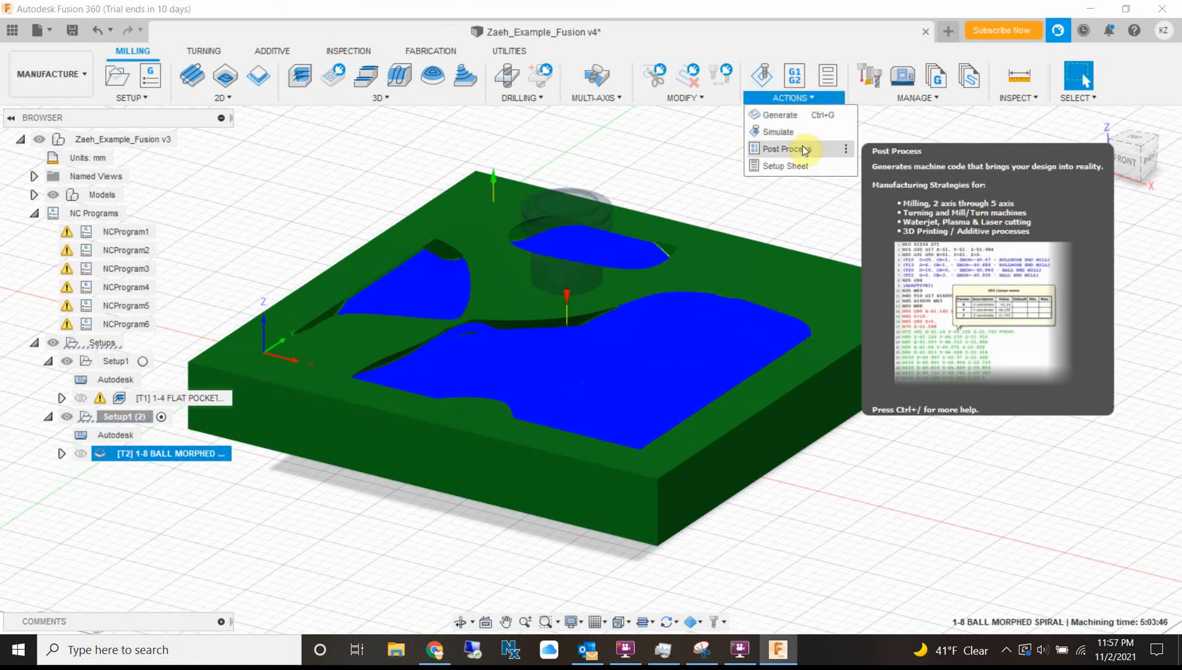
left_click(803, 146)
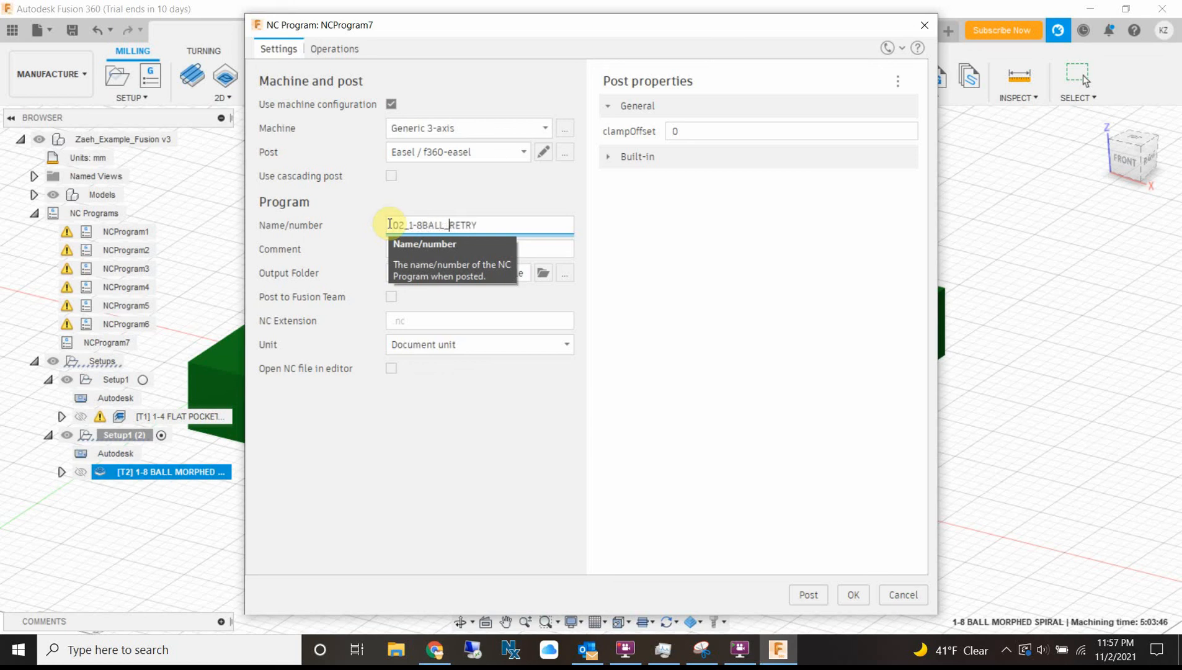
left_click(817, 596)
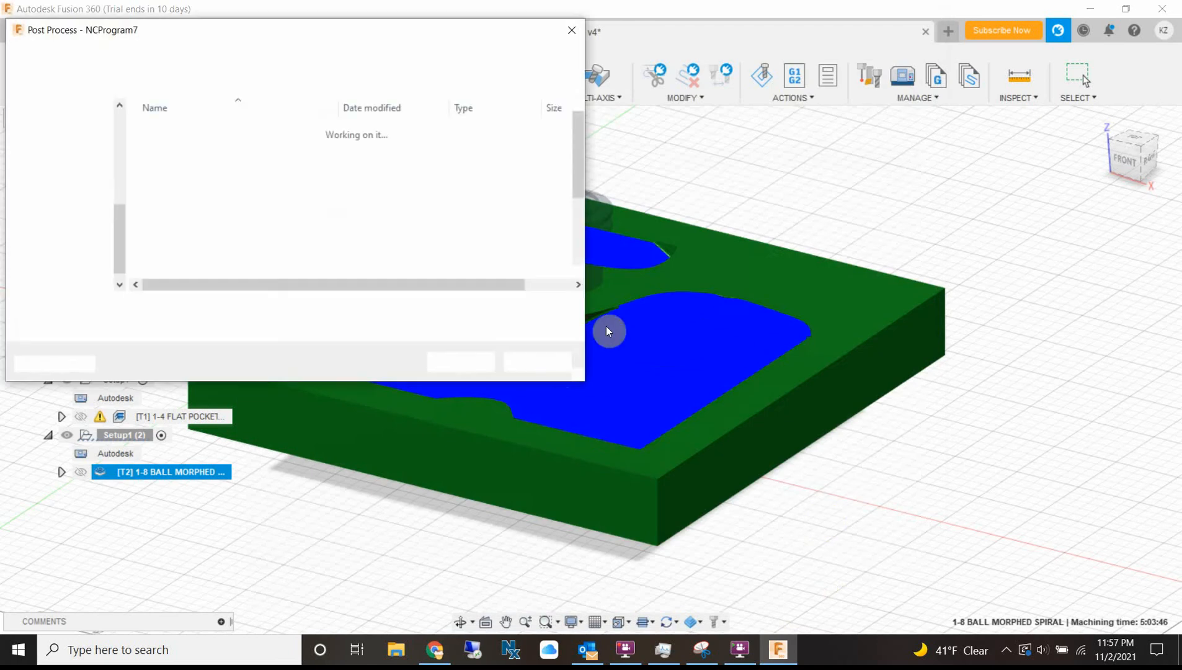
left_click(172, 127)
left_click(490, 366)
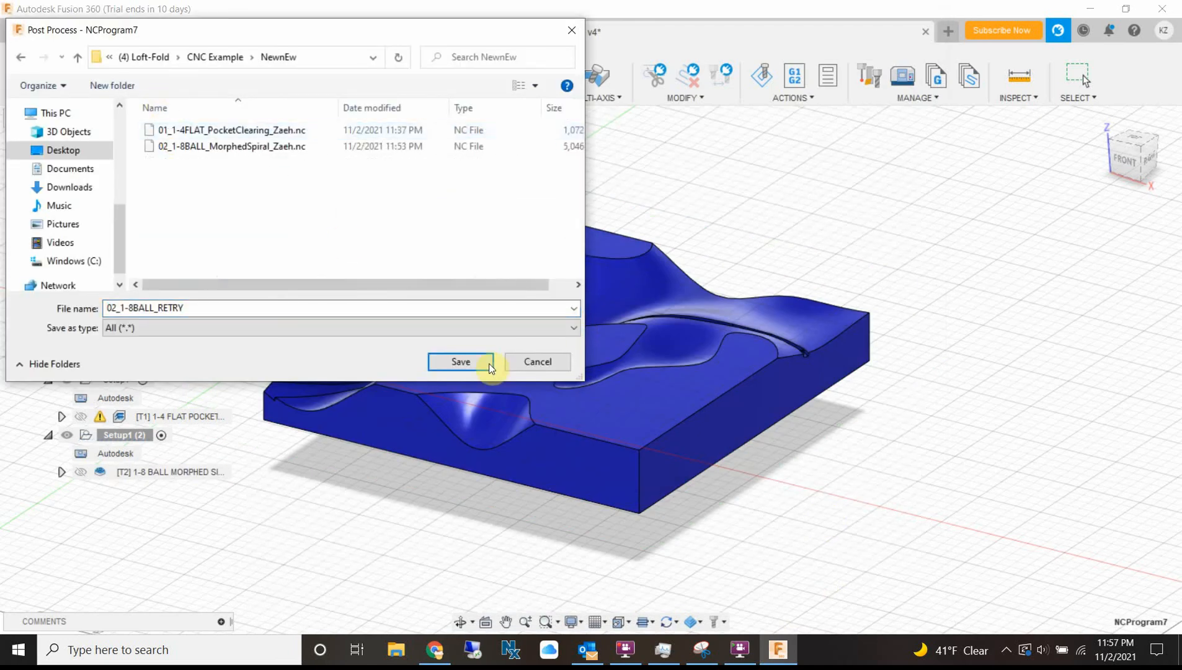
left_click(460, 362)
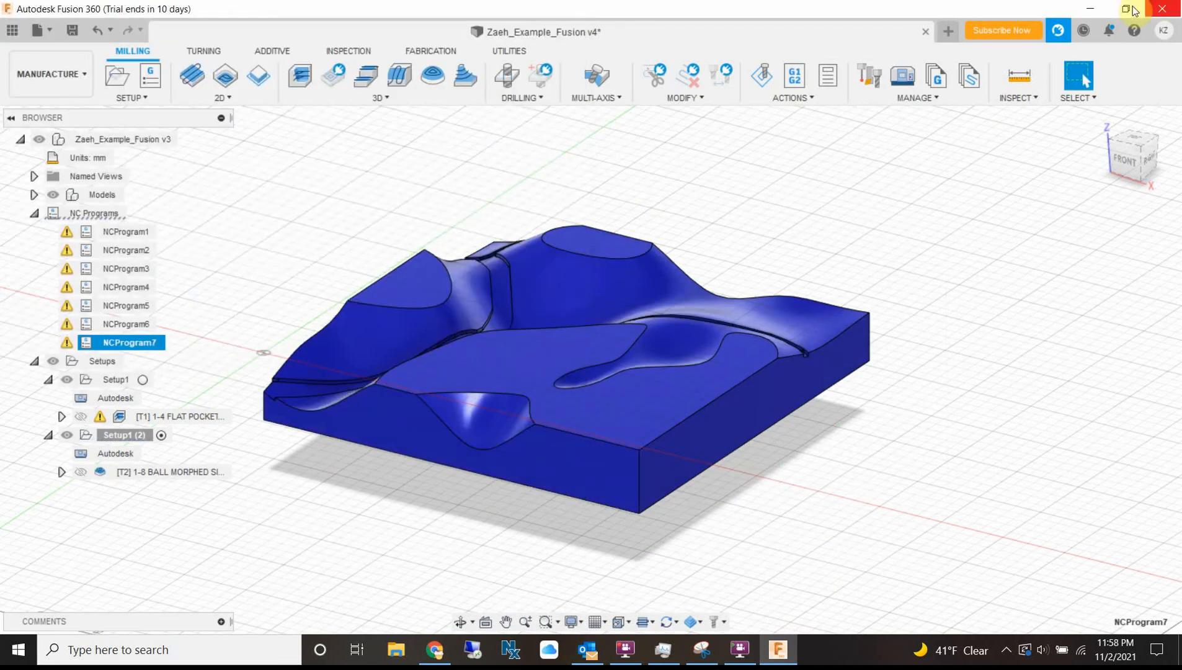
left_click(1091, 10)
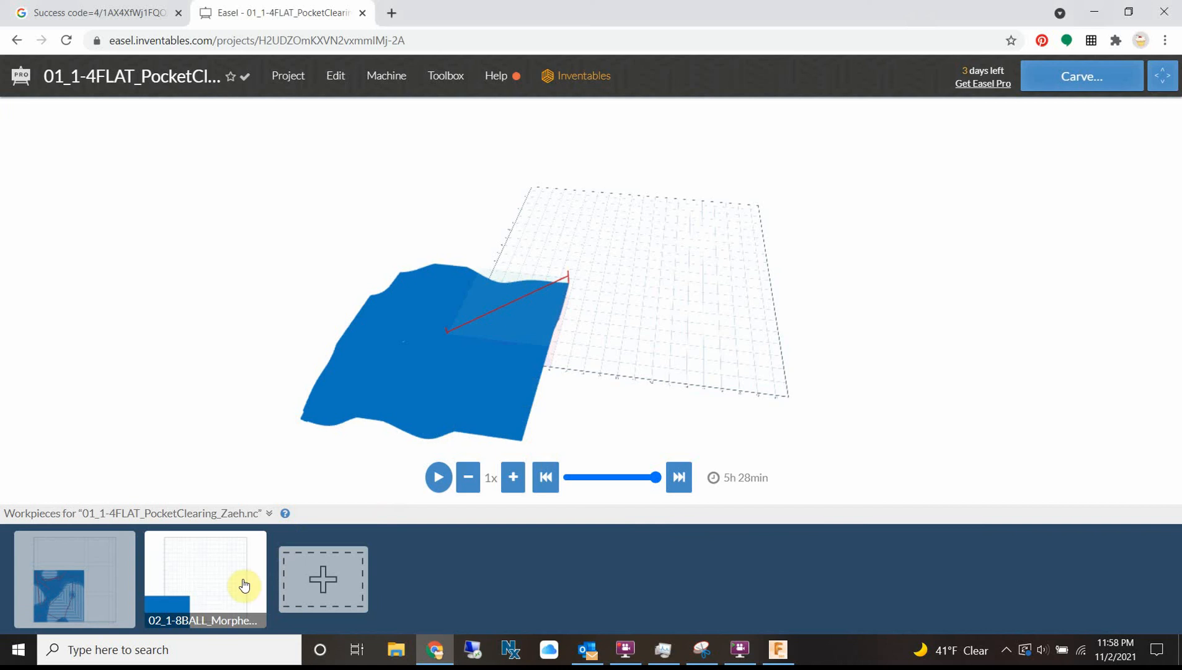
Add a third workpiece and import 02_1-8BALL_RETRY.nc into it as G-code.
left_click(323, 579)
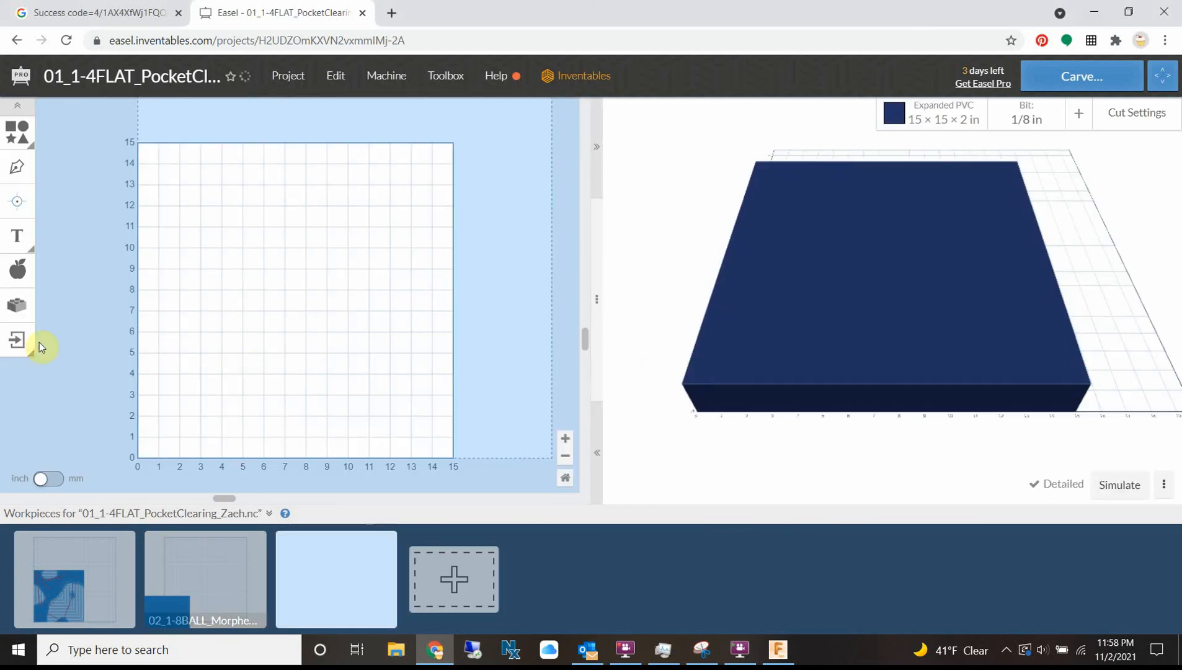
left_click(17, 339)
left_click(67, 278)
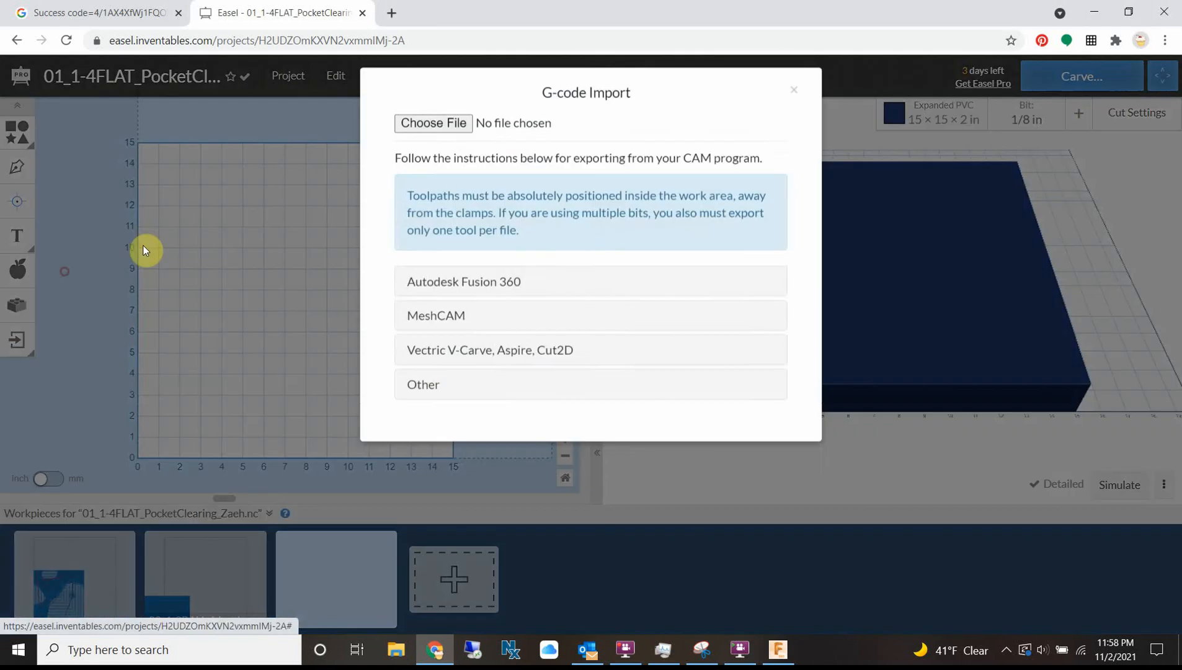
left_click(451, 138)
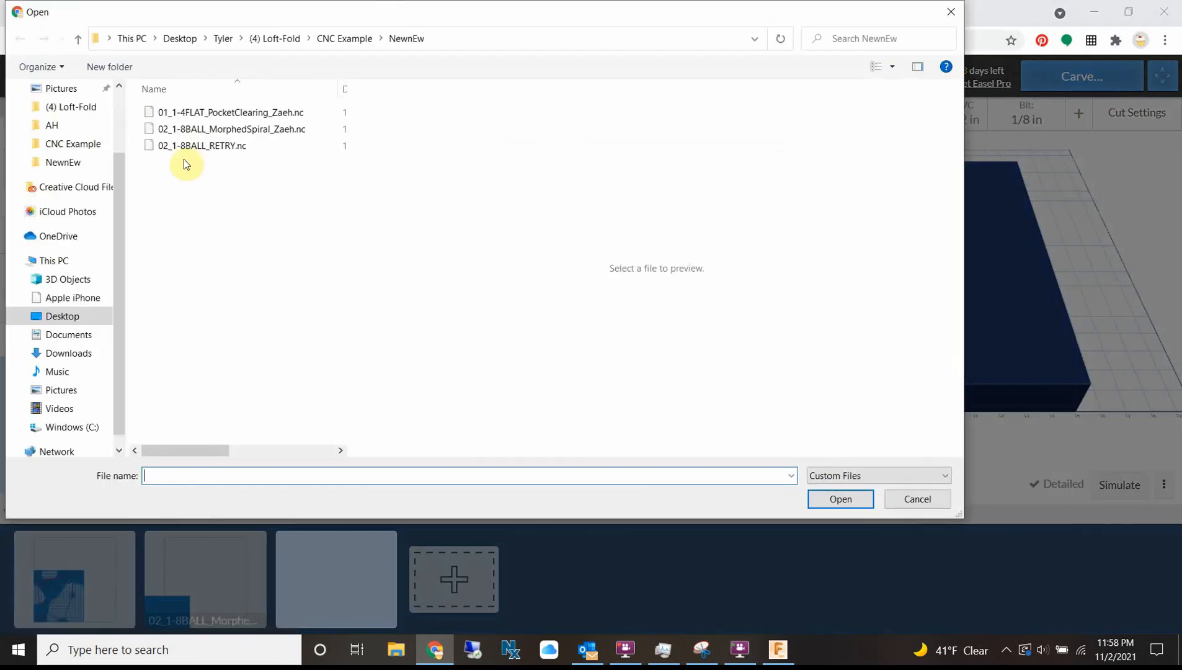
left_click(193, 146)
left_click(870, 496)
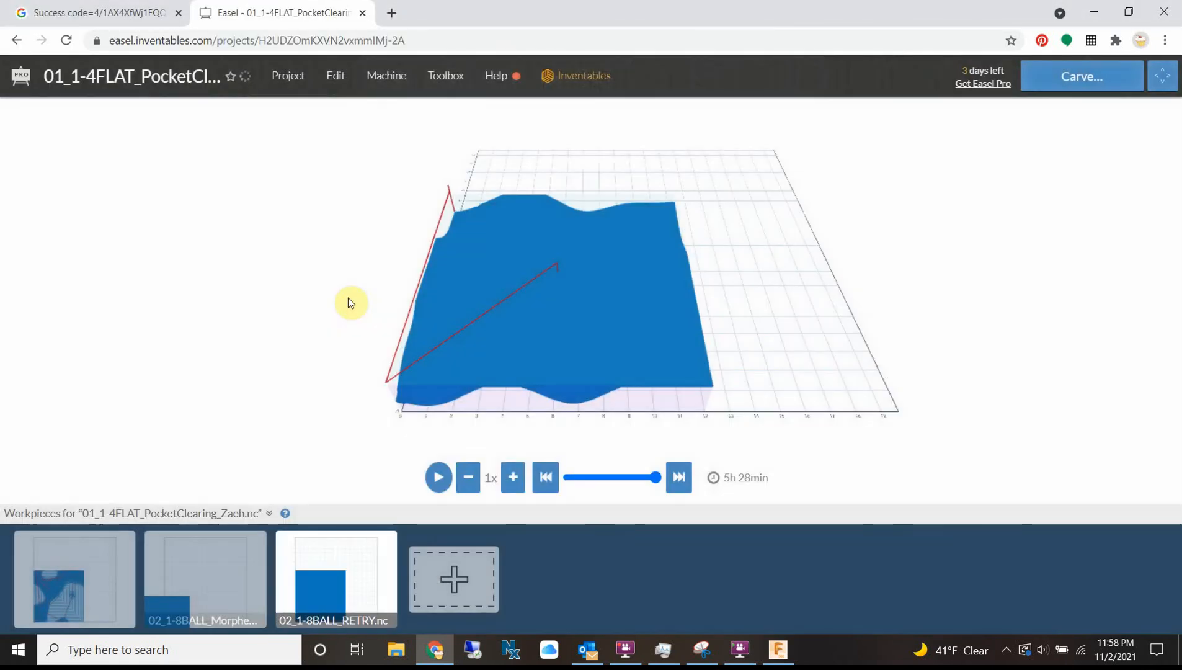
Pan, orbit and zoom the 3D preview to inspect the imported carve toolpath.
scroll(732, 294, "down", 5)
right_click_drag(772, 322, 729, 338)
left_click_drag(596, 322, 512, 163)
scroll(442, 172, "up", 3)
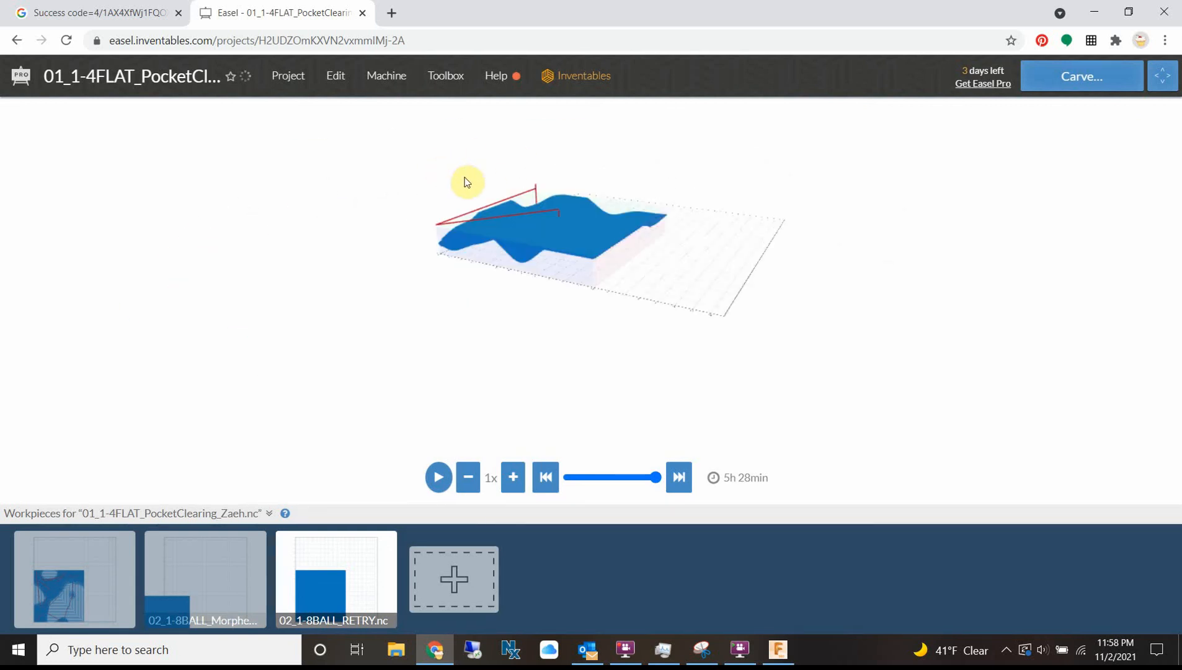
scroll(497, 176, "up", 3)
scroll(494, 194, "up", 2)
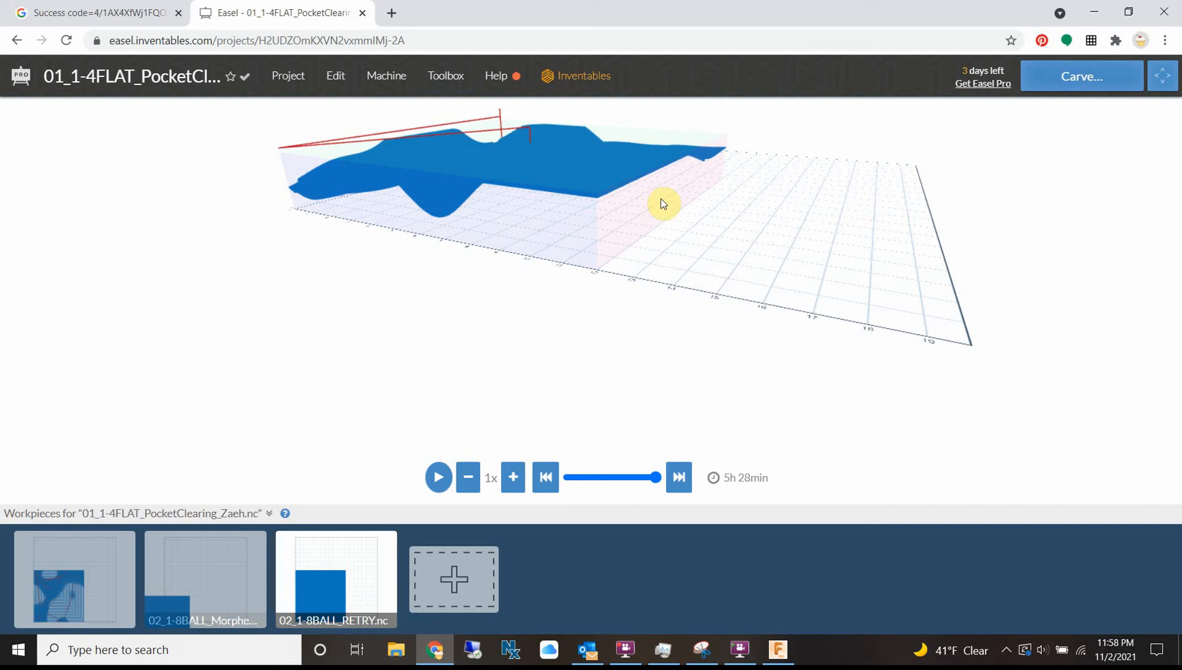
left_click(622, 653)
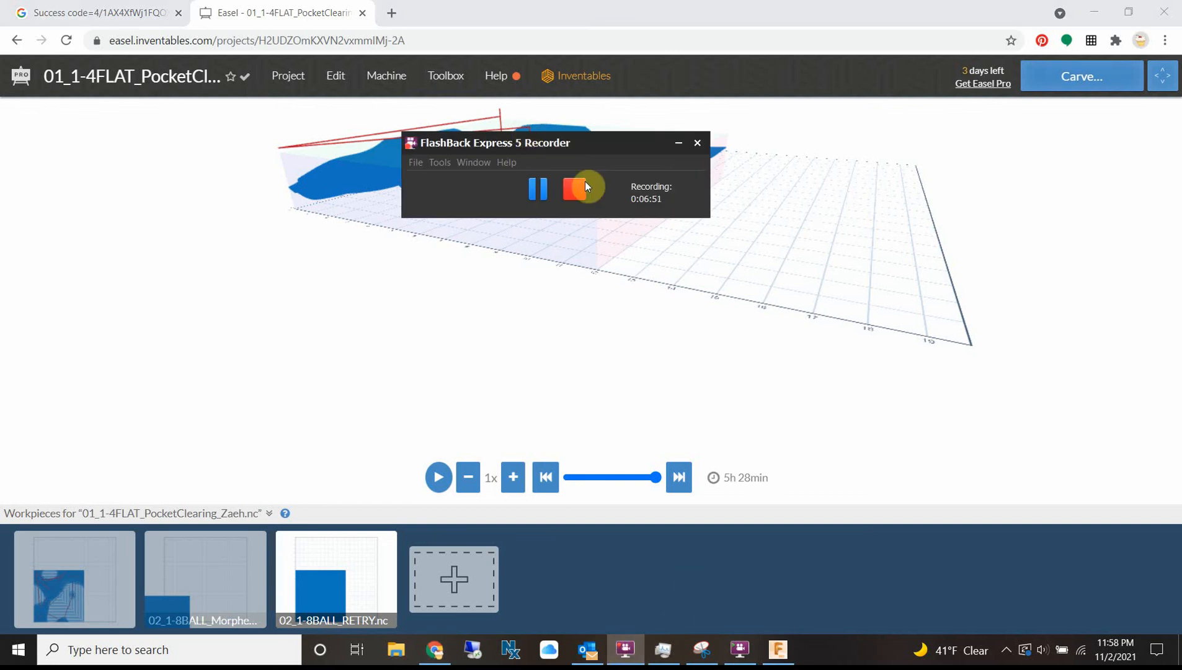